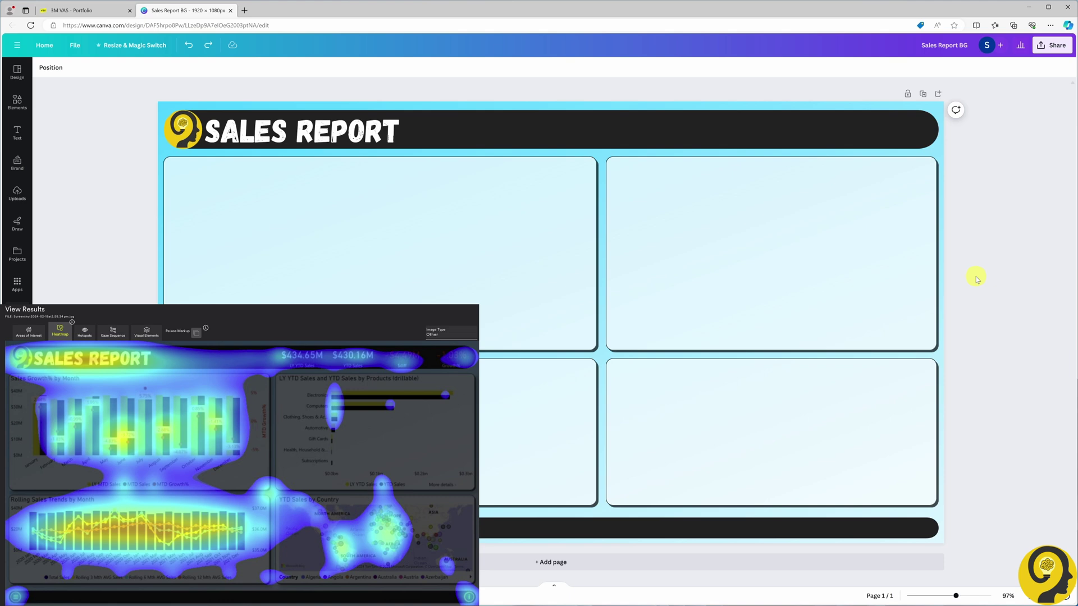
Delete the light-blue background image from the Canva design.
{"action": "left_click", "coordinate": [656, 101]}
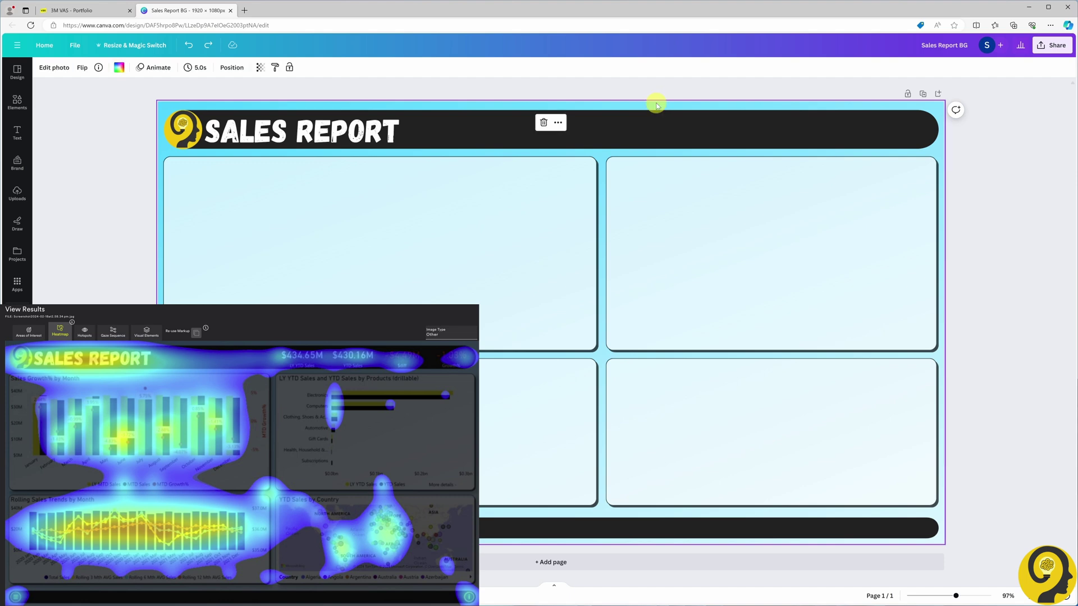
{"action": "key", "text": "Delete"}
{"action": "left_click", "coordinate": [120, 162]}
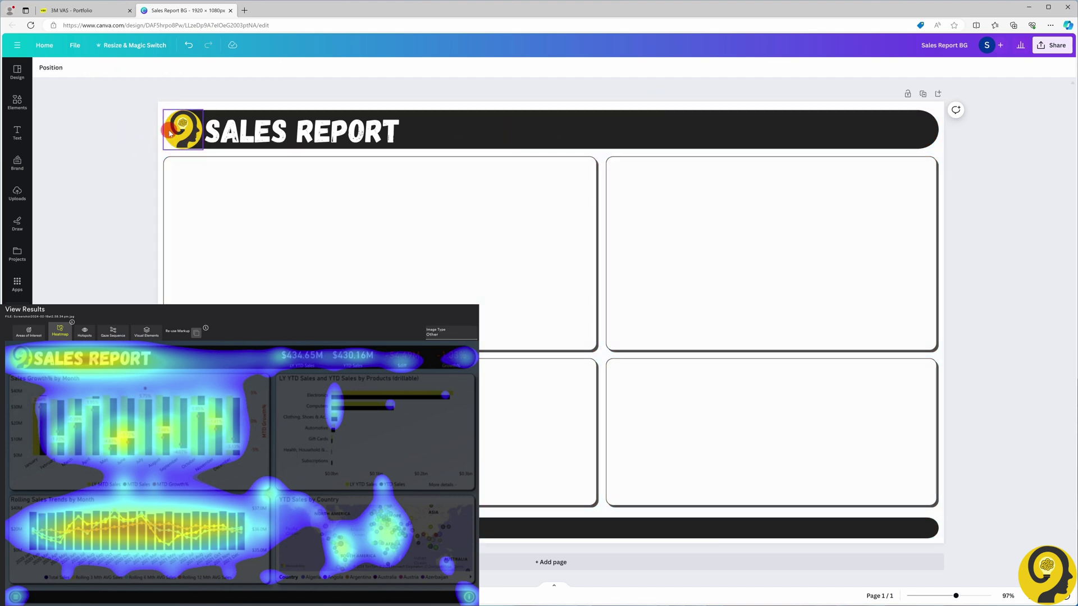
Move the logo to the bottom-right corner and delete the black header bar.
{"action": "left_click_drag", "start_coordinate": [182, 132], "coordinate": [910, 526]}
{"action": "key", "text": "Delete"}
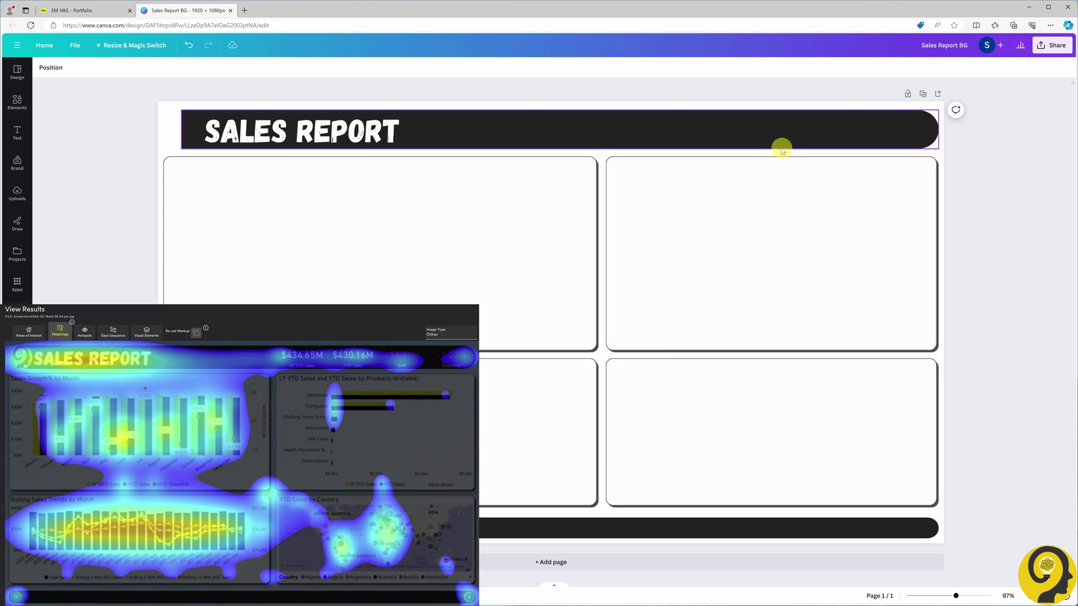
{"action": "left_click", "coordinate": [741, 118]}
{"action": "key", "text": "Delete"}
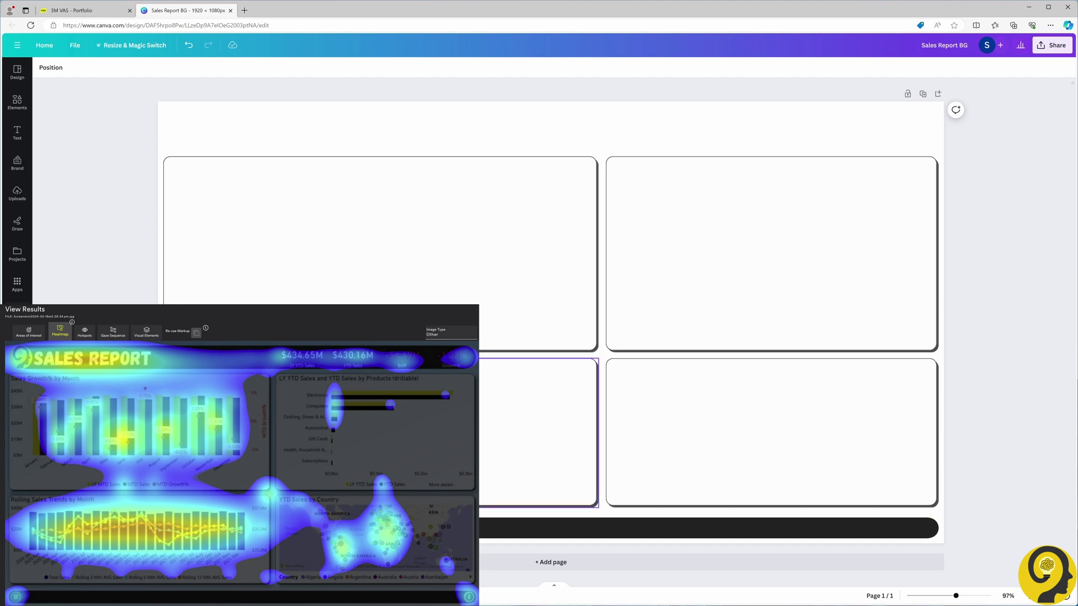
Delete the black footer bar and reshape a copy of the top-left card into a short title bar.
{"action": "left_click", "coordinate": [928, 527]}
{"action": "key", "text": "Delete"}
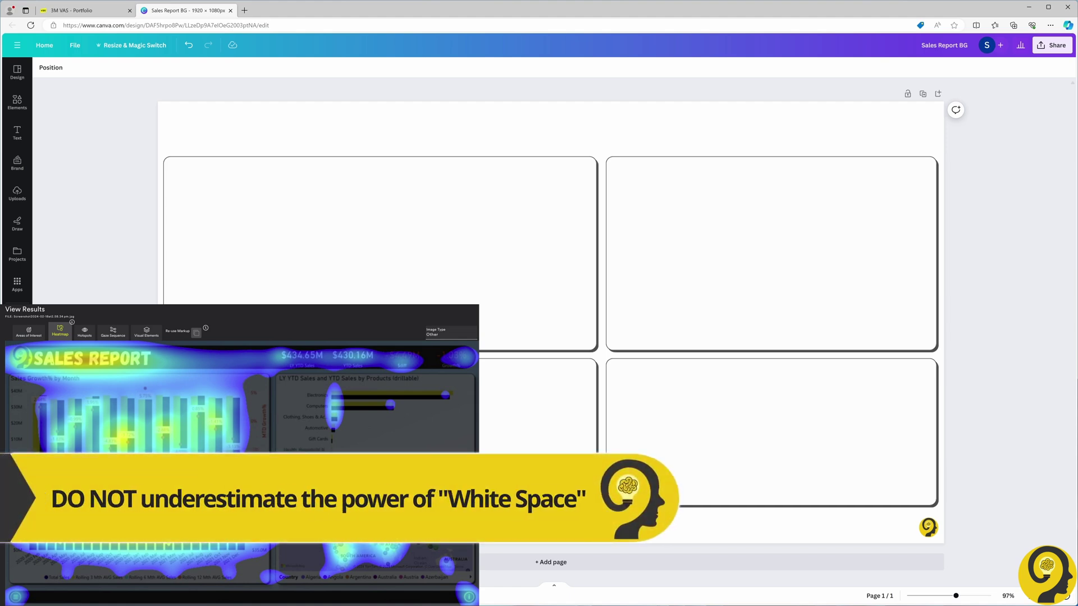
{"action": "left_click", "coordinate": [361, 132]}
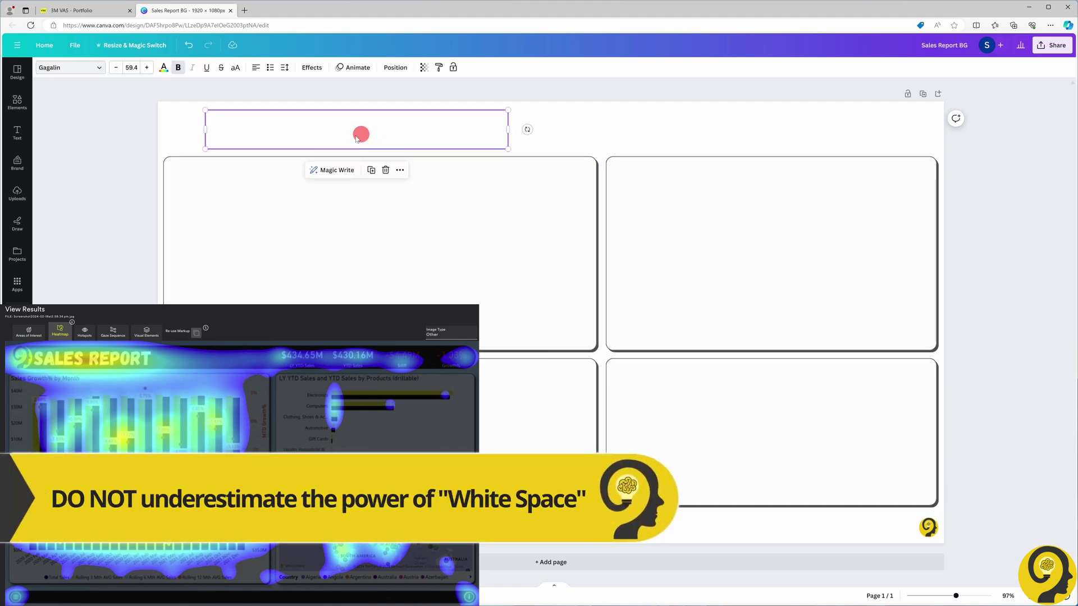
{"action": "left_click", "coordinate": [320, 241]}
{"action": "left_click_drag", "start_coordinate": [330, 217], "coordinate": [330, 168]}
{"action": "left_click_drag", "start_coordinate": [381, 304], "coordinate": [379, 150]}
{"action": "left_click_drag", "start_coordinate": [597, 127], "coordinate": [474, 128]}
Send the bar behind the SALES REPORT title, make the text black, and shorten the bar.
{"action": "right_click", "coordinate": [459, 134]}
{"action": "mouse_move", "coordinate": [506, 234]}
{"action": "left_click", "coordinate": [613, 268]}
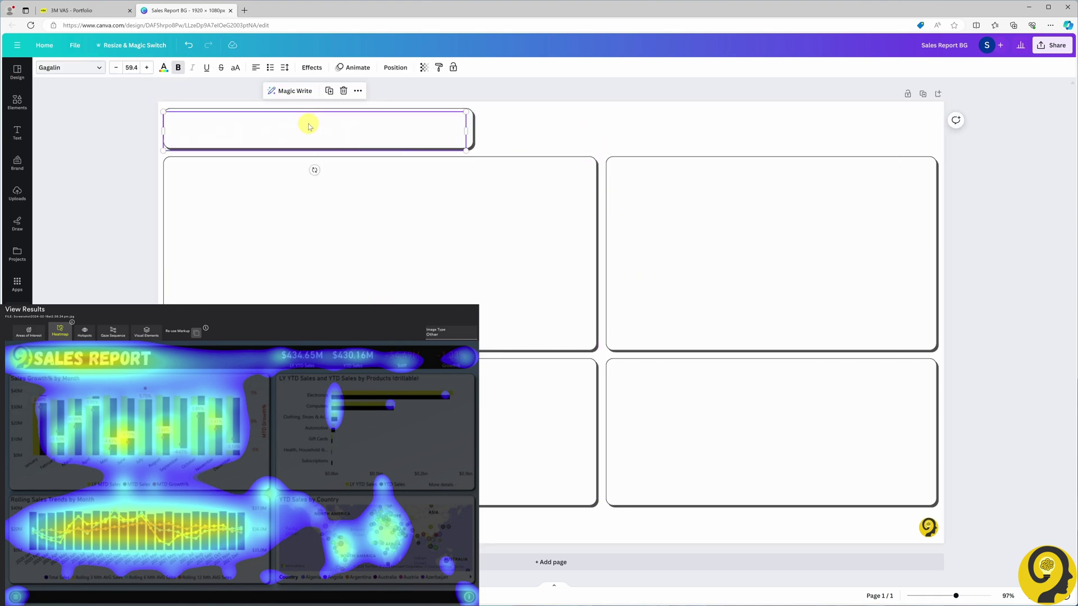
{"action": "left_click", "coordinate": [163, 67]}
{"action": "left_click", "coordinate": [89, 234]}
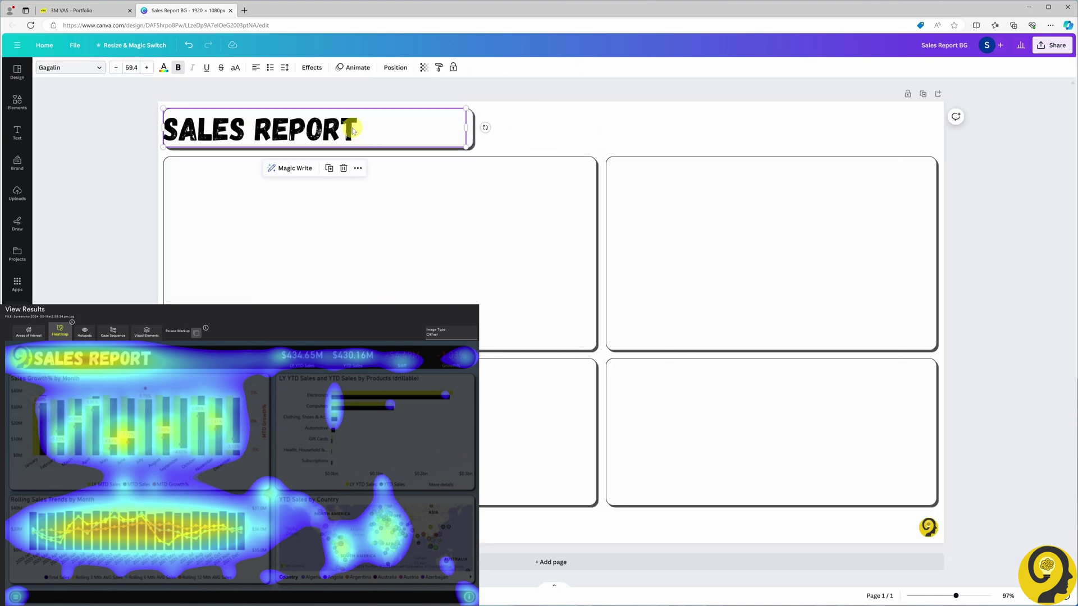
{"action": "left_click", "coordinate": [473, 129]}
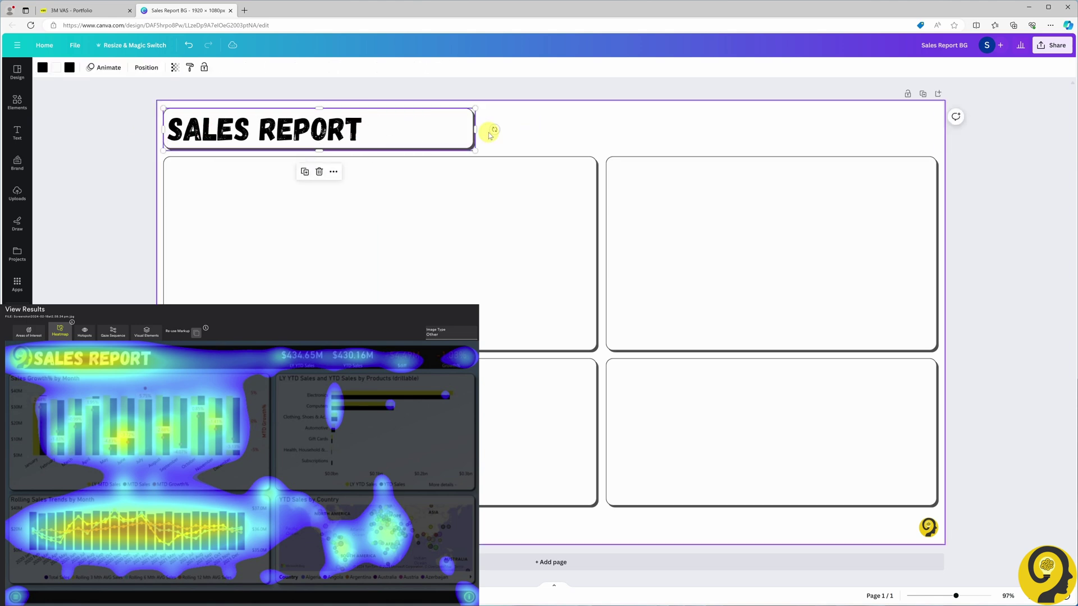
{"action": "left_click_drag", "start_coordinate": [475, 129], "coordinate": [371, 130]}
{"action": "left_click", "coordinate": [406, 138]}
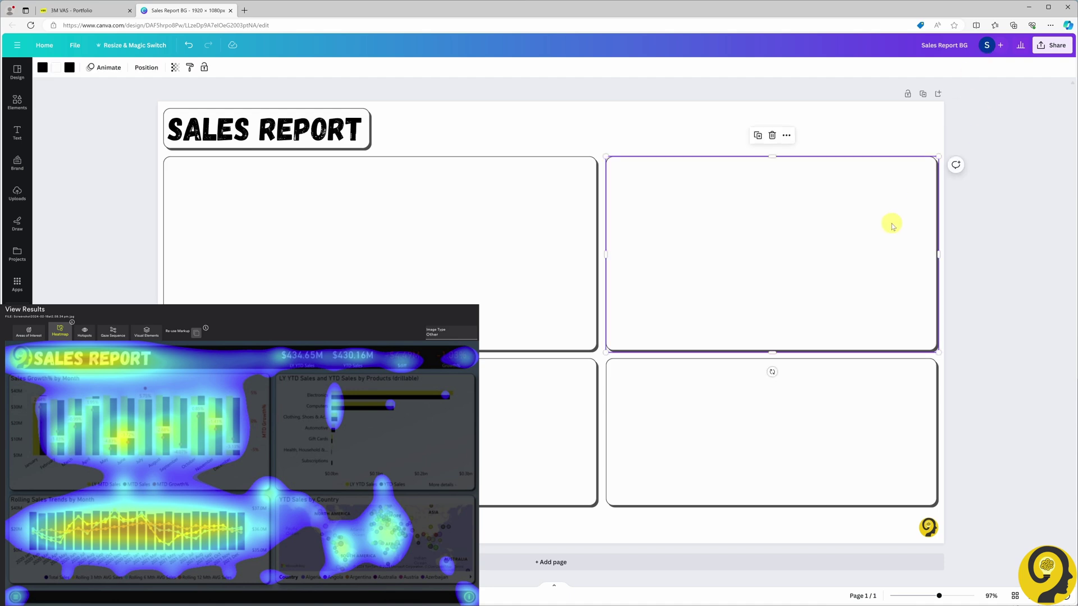
Turn a copy of the top-right card into a short yellow rounded bar along the page top.
{"action": "left_click_drag", "start_coordinate": [842, 247], "coordinate": [813, 202]}
{"action": "left_click_drag", "start_coordinate": [793, 298], "coordinate": [761, 150]}
{"action": "left_click_drag", "start_coordinate": [603, 128], "coordinate": [605, 128]}
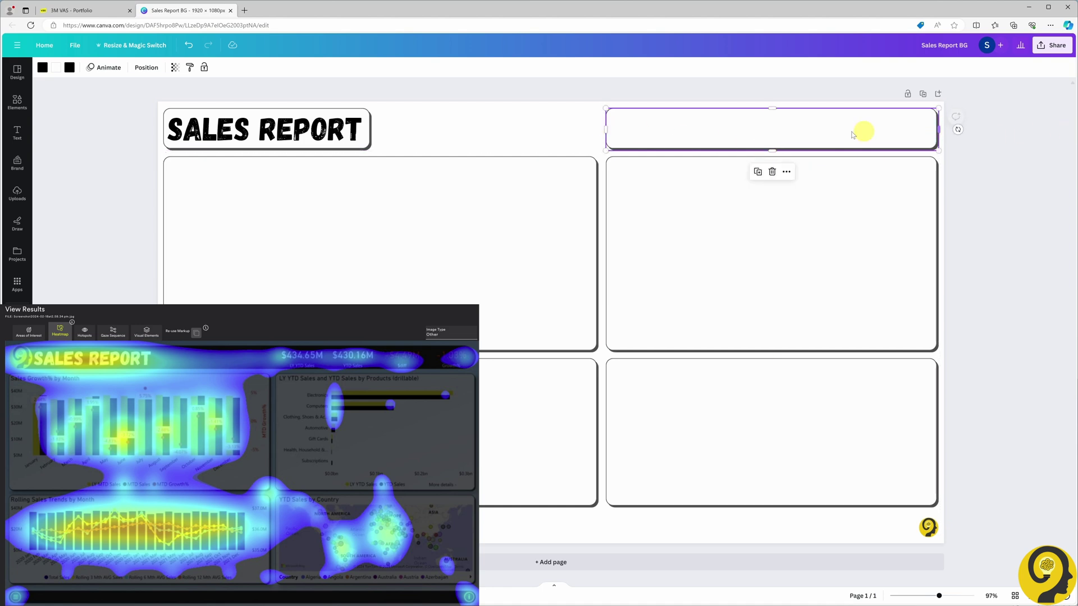
{"action": "left_click", "coordinate": [56, 68]}
{"action": "left_click", "coordinate": [70, 234]}
{"action": "key", "text": "Escape"}
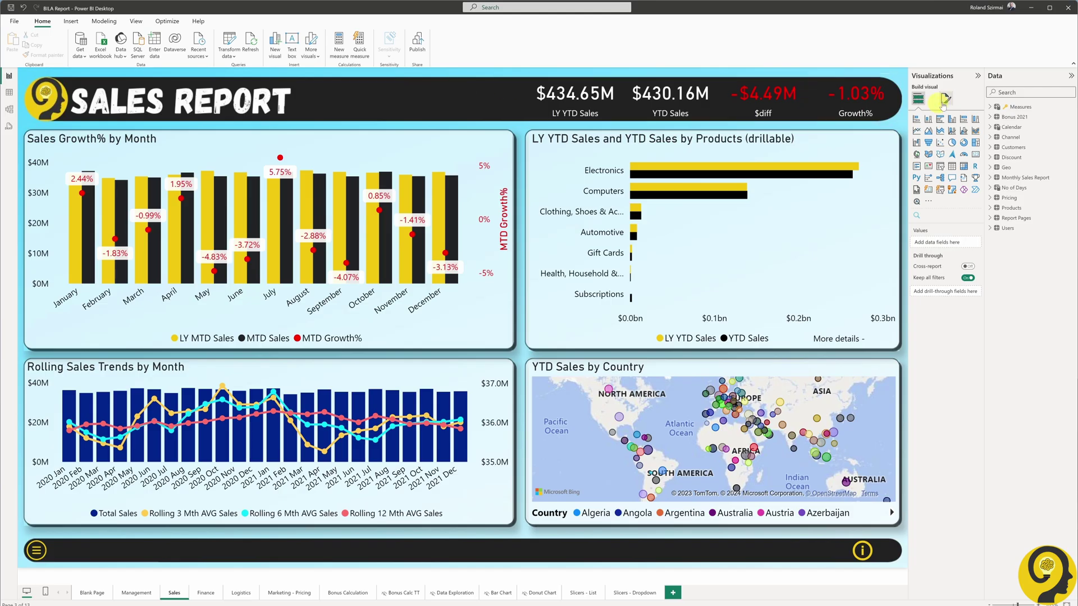
Set Sales Report BG as the page canvas background with Fit image scaling.
{"action": "left_click", "coordinate": [946, 98]}
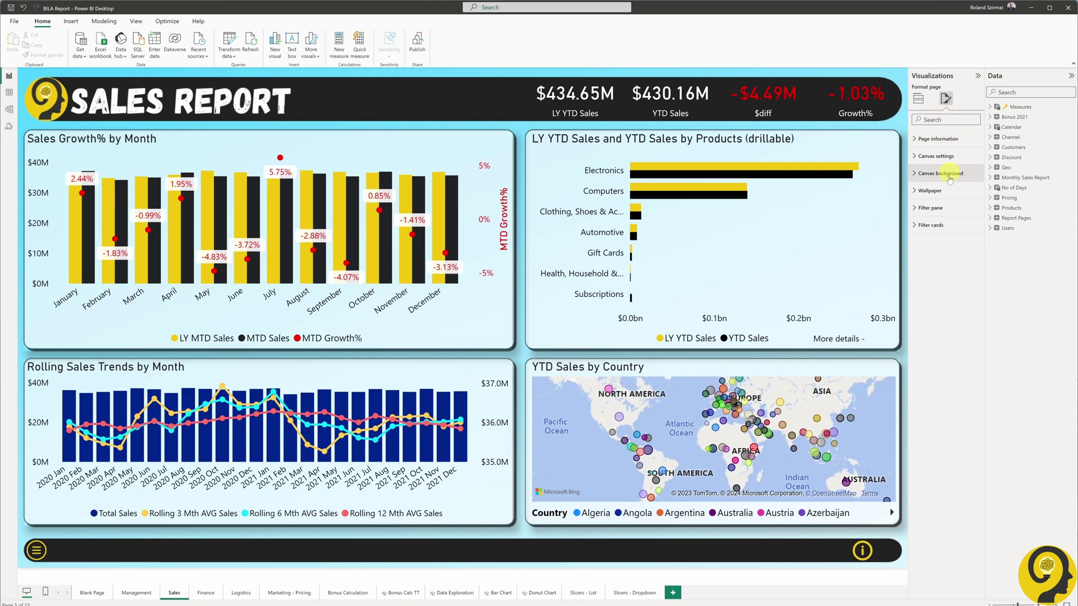
{"action": "left_click", "coordinate": [943, 173]}
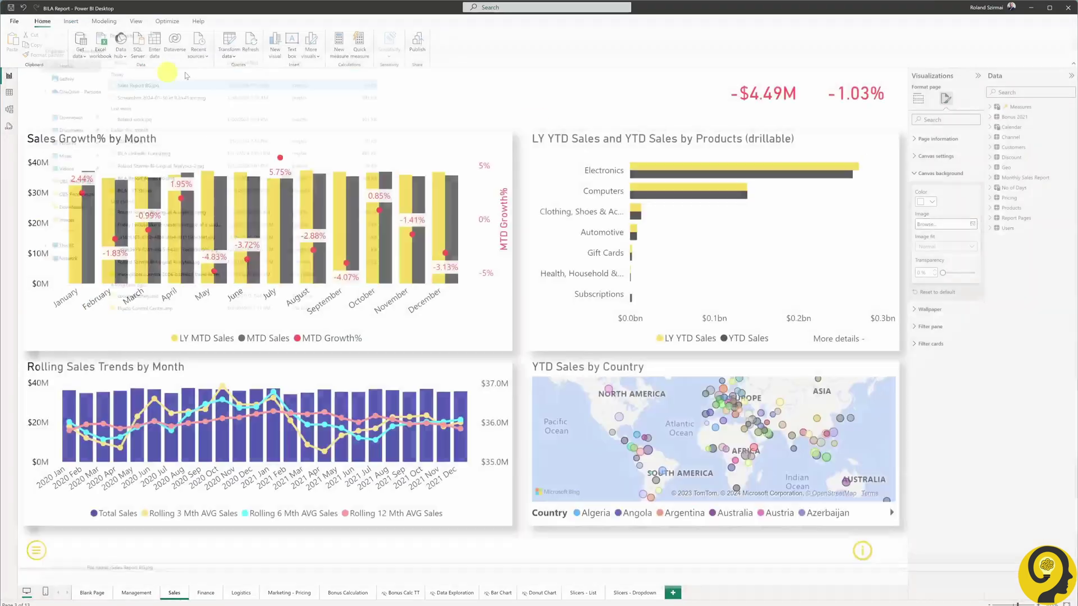
{"action": "left_click", "coordinate": [961, 247]}
{"action": "left_click", "coordinate": [962, 268]}
{"action": "left_click", "coordinate": [457, 111]}
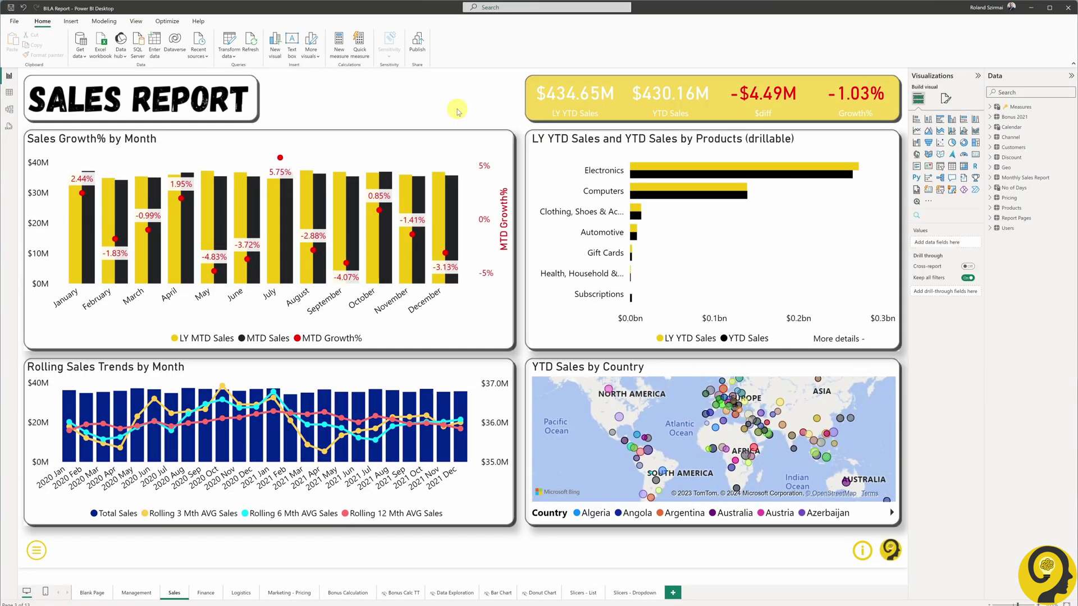
Turn the KPI card's callout values and category labels black.
{"action": "left_click", "coordinate": [574, 100]}
{"action": "left_click", "coordinate": [945, 98]}
{"action": "left_click", "coordinate": [927, 220]}
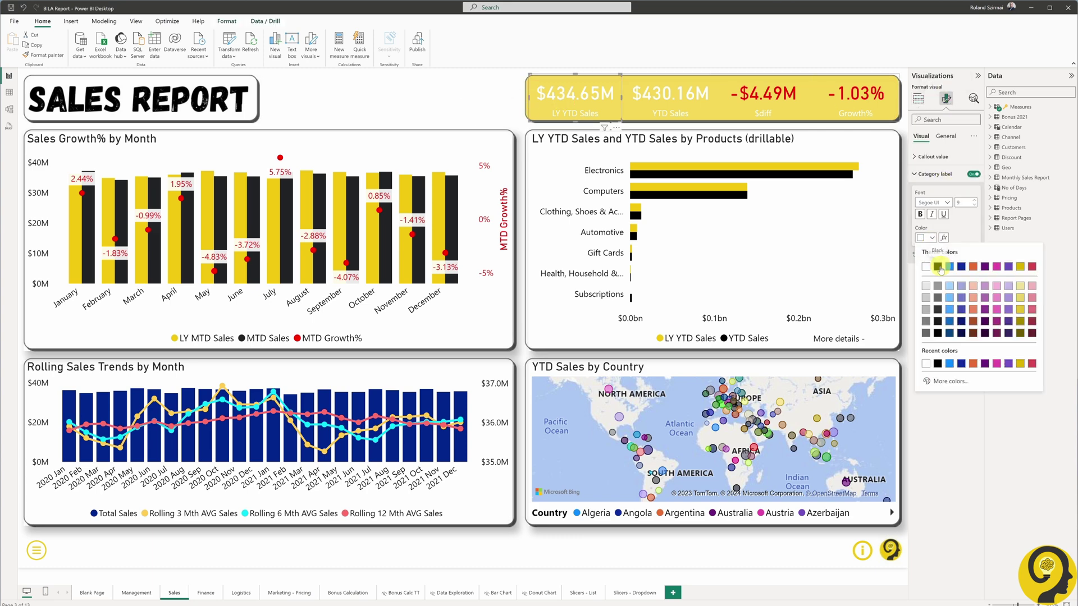
{"action": "left_click", "coordinate": [936, 249]}
{"action": "left_click", "coordinate": [665, 108]}
{"action": "left_click", "coordinate": [926, 220]}
Make the -$4.49M card's $diff and Growth% labels black.
{"action": "left_click", "coordinate": [935, 249]}
{"action": "left_click", "coordinate": [927, 386]}
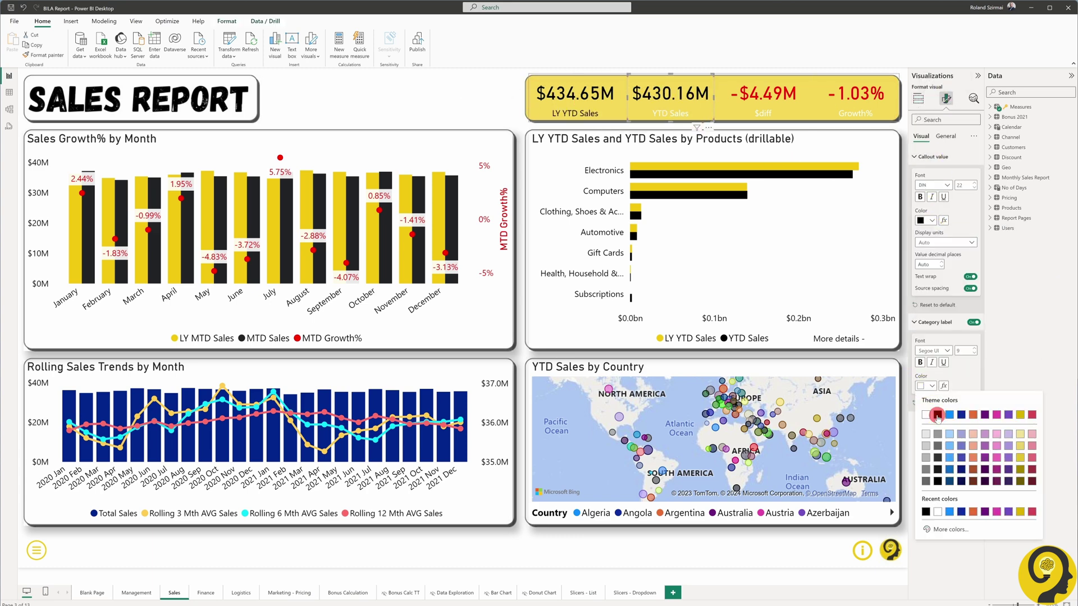
{"action": "left_click", "coordinate": [936, 414]}
{"action": "left_click", "coordinate": [772, 95]}
{"action": "left_click", "coordinate": [931, 386]}
{"action": "left_click", "coordinate": [936, 415]}
{"action": "left_click", "coordinate": [478, 108]}
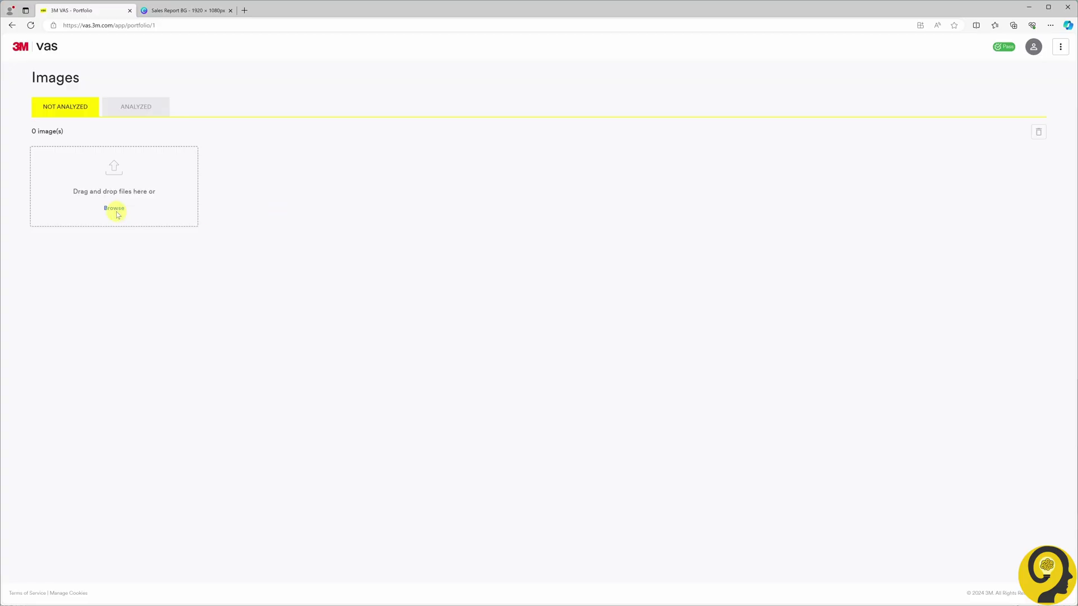
Upload Tweak 1.png to 3M VAS and analyse it as an Other image type.
{"action": "left_click", "coordinate": [113, 209]}
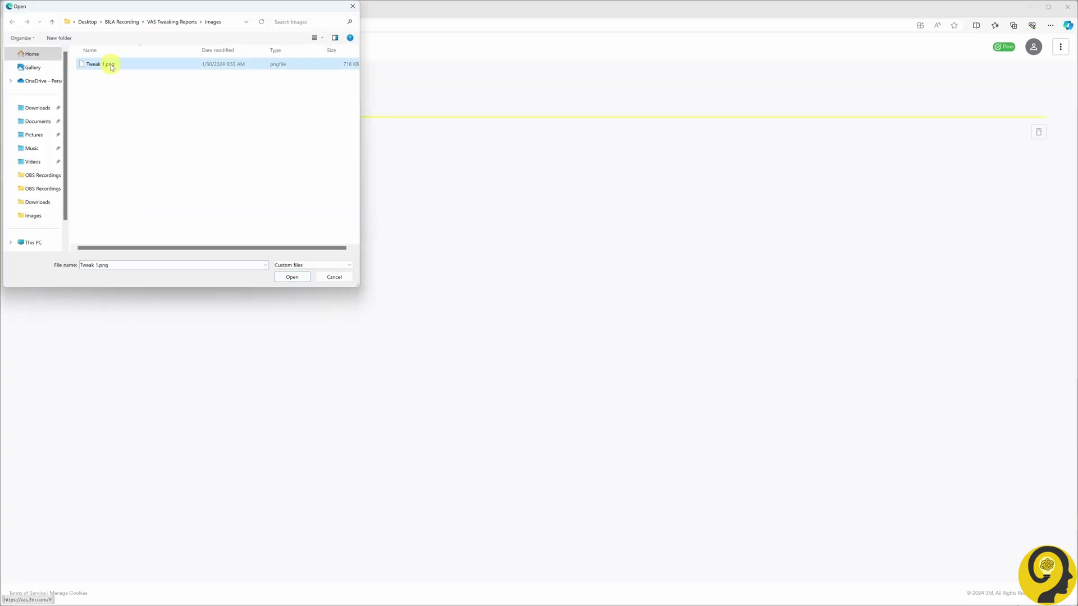
{"action": "double_click", "coordinate": [106, 65]}
{"action": "left_click", "coordinate": [251, 189]}
{"action": "left_click", "coordinate": [715, 251]}
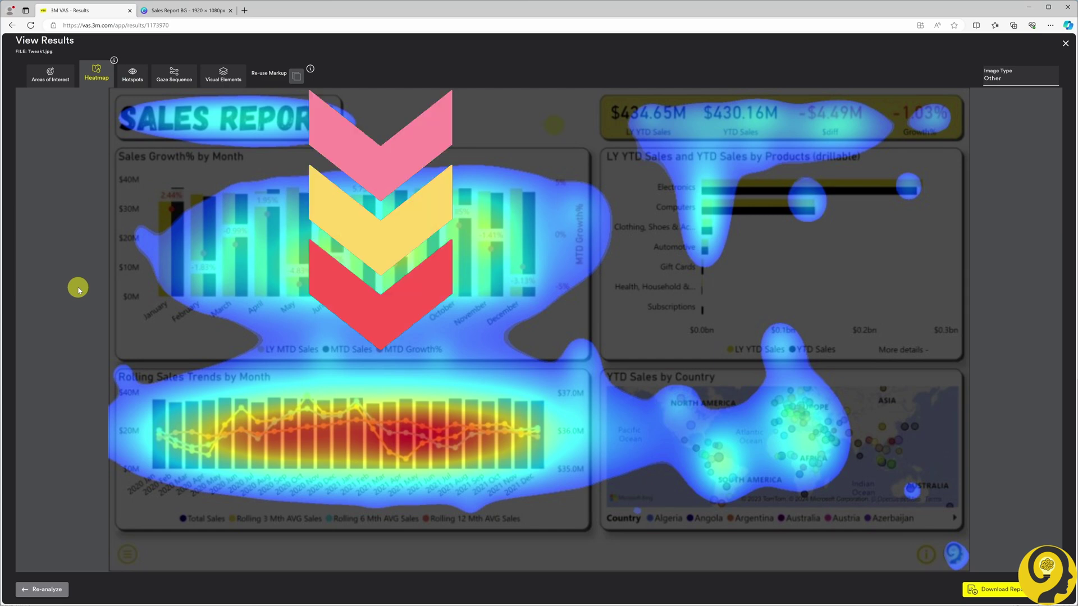
{"action": "left_click", "coordinate": [132, 74]}
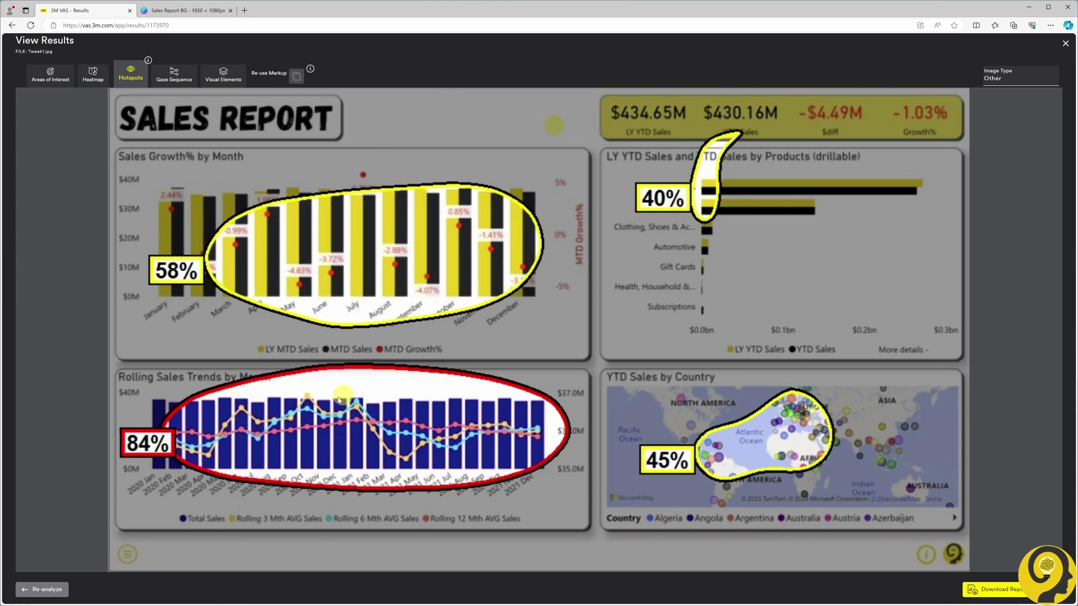
{"action": "left_click", "coordinate": [99, 82]}
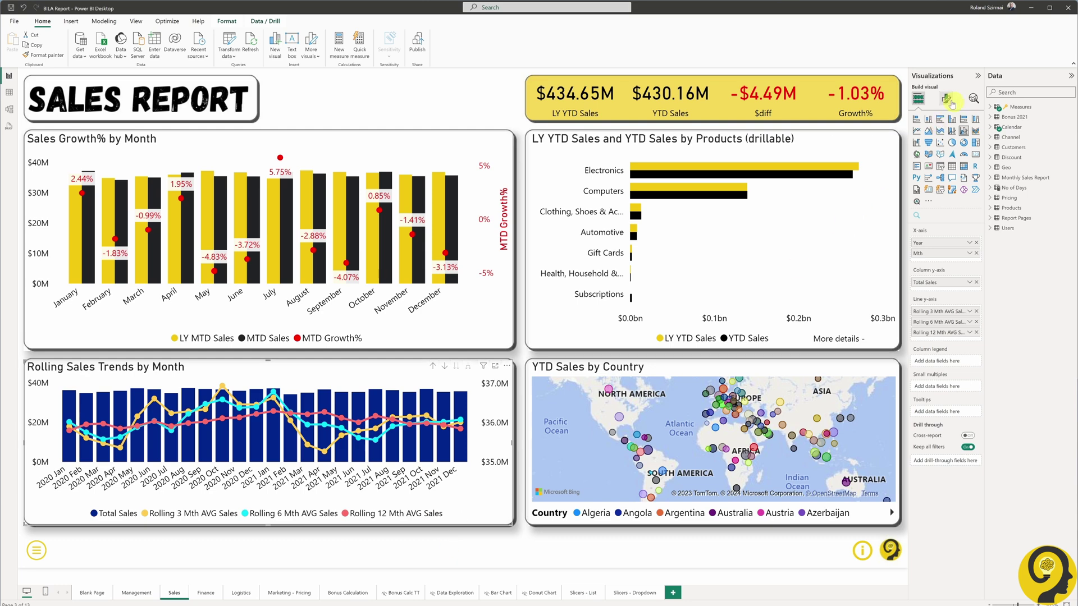
Give the Rolling Sales Trends columns 50% transparency and turn off the line markers.
{"action": "left_click", "coordinate": [946, 99]}
{"action": "left_click", "coordinate": [928, 277]}
{"action": "left_click", "coordinate": [923, 387]}
{"action": "type", "text": "50"}
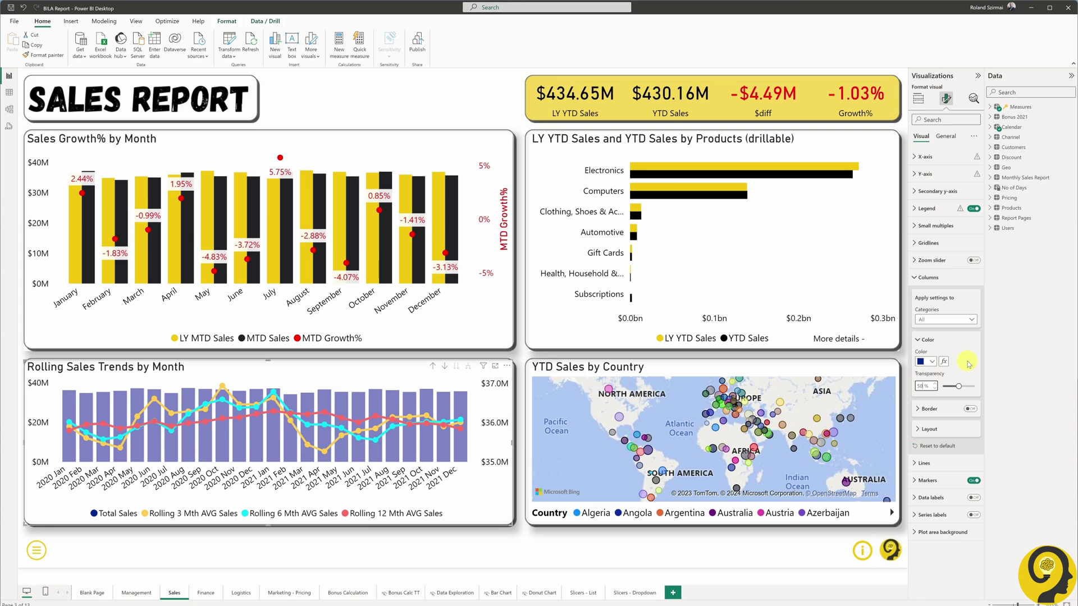
{"action": "left_click", "coordinate": [972, 481]}
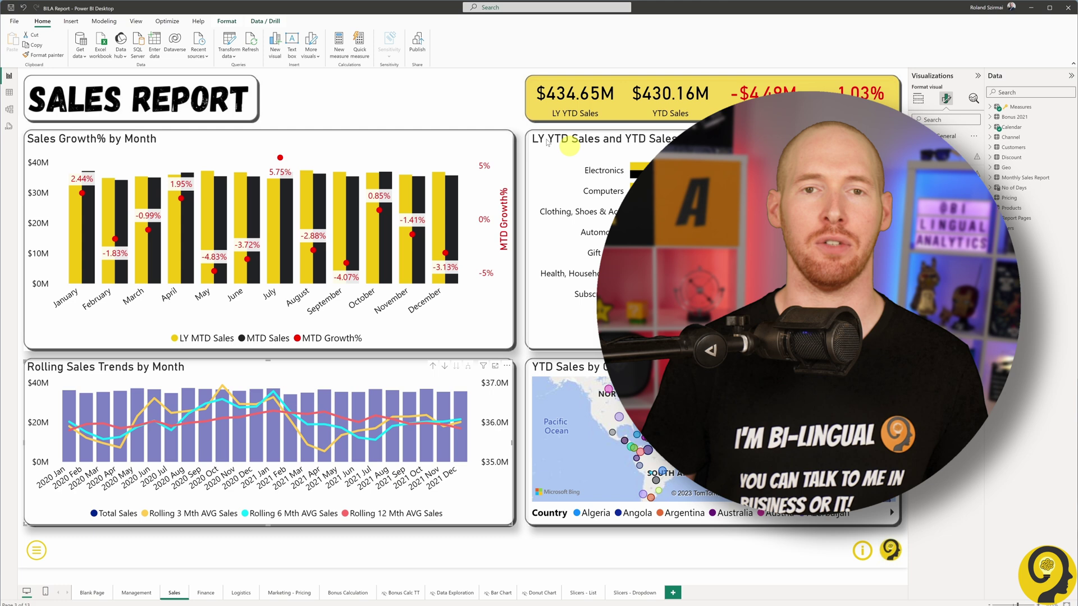
{"action": "left_click", "coordinate": [476, 116]}
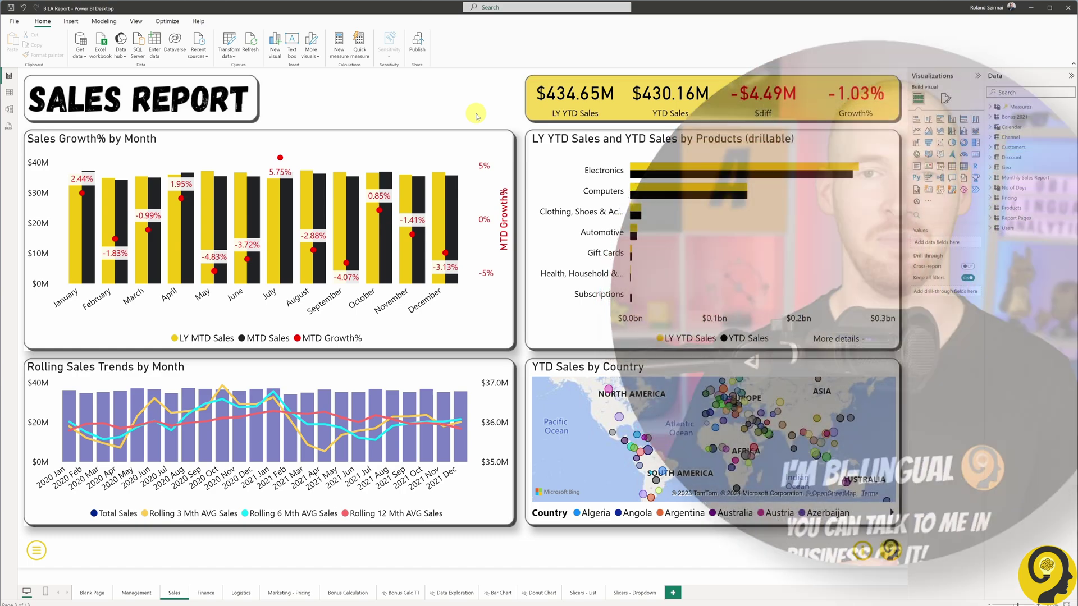
Remove Country from the map legend and plot it with Continent Lat and Continent Lon.
{"action": "left_click", "coordinate": [645, 370]}
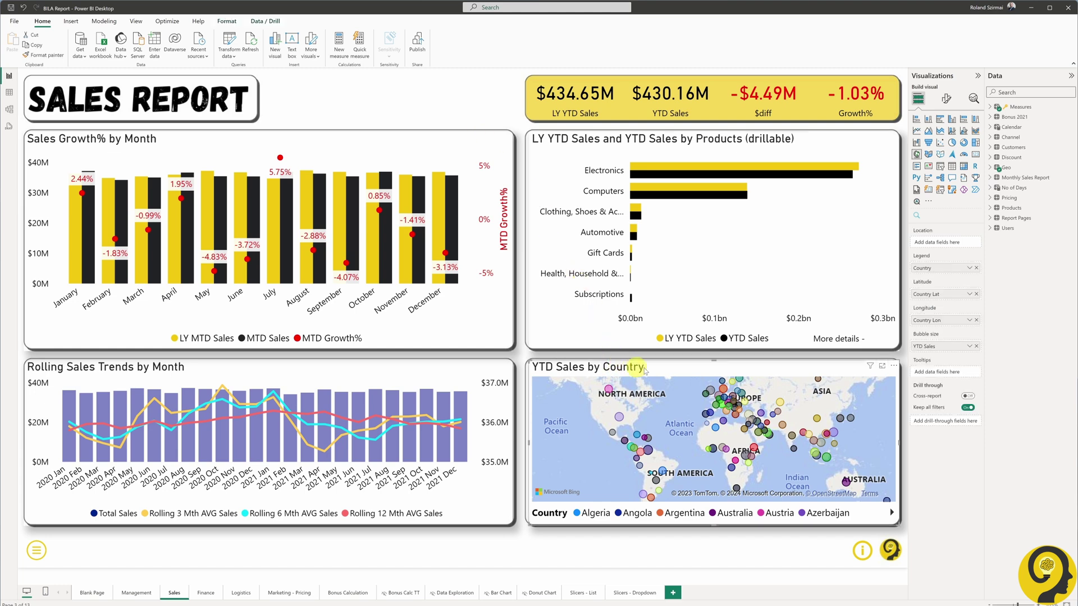
{"action": "left_click", "coordinate": [977, 269]}
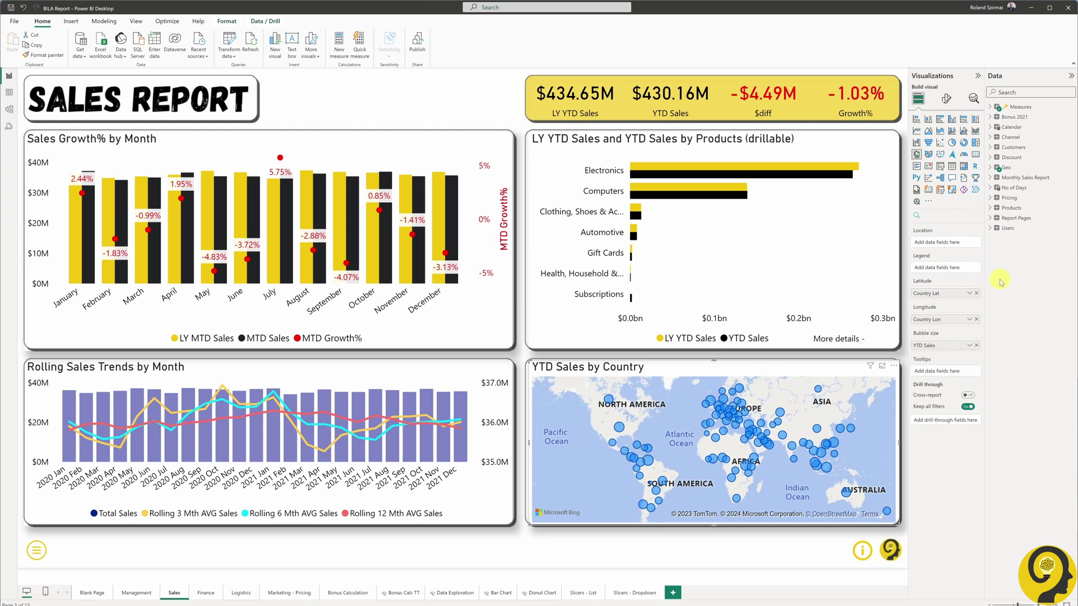
{"action": "left_click", "coordinate": [1000, 168]}
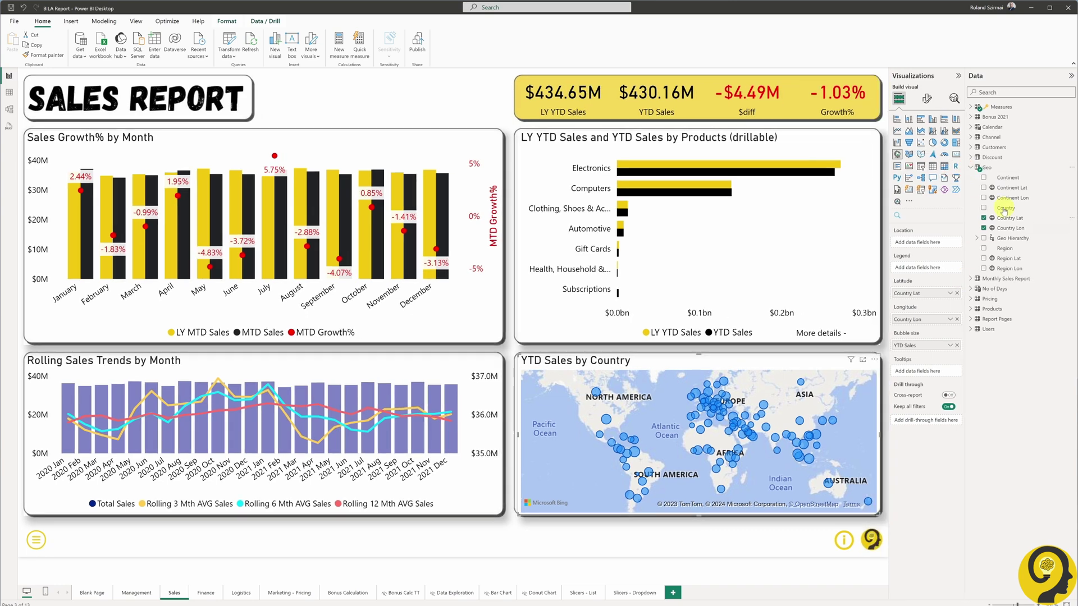
{"action": "left_click_drag", "start_coordinate": [1010, 188], "coordinate": [927, 293]}
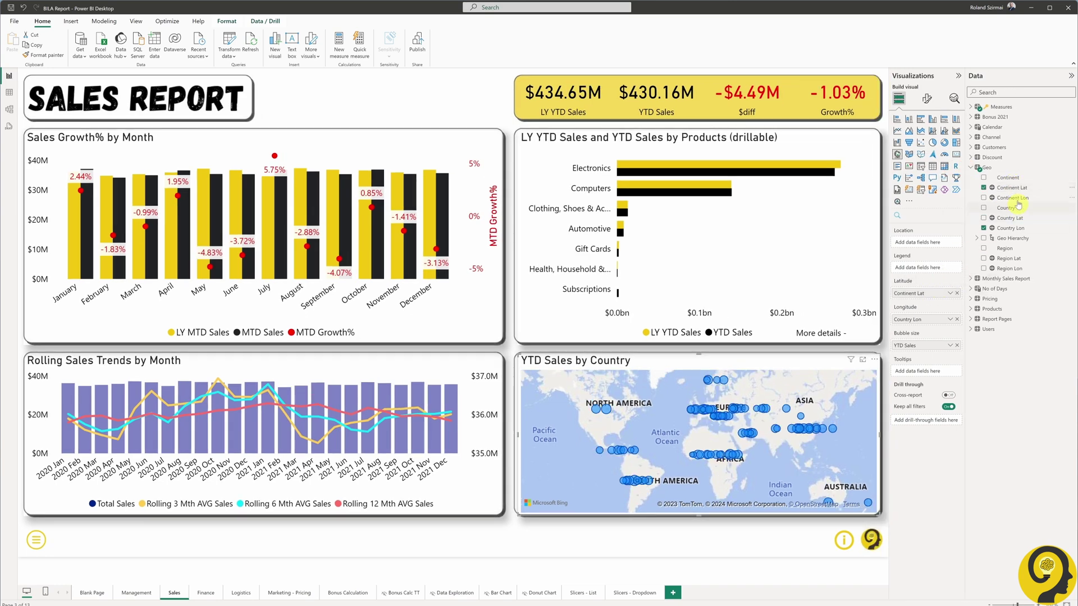
{"action": "left_click_drag", "start_coordinate": [1018, 205], "coordinate": [926, 319]}
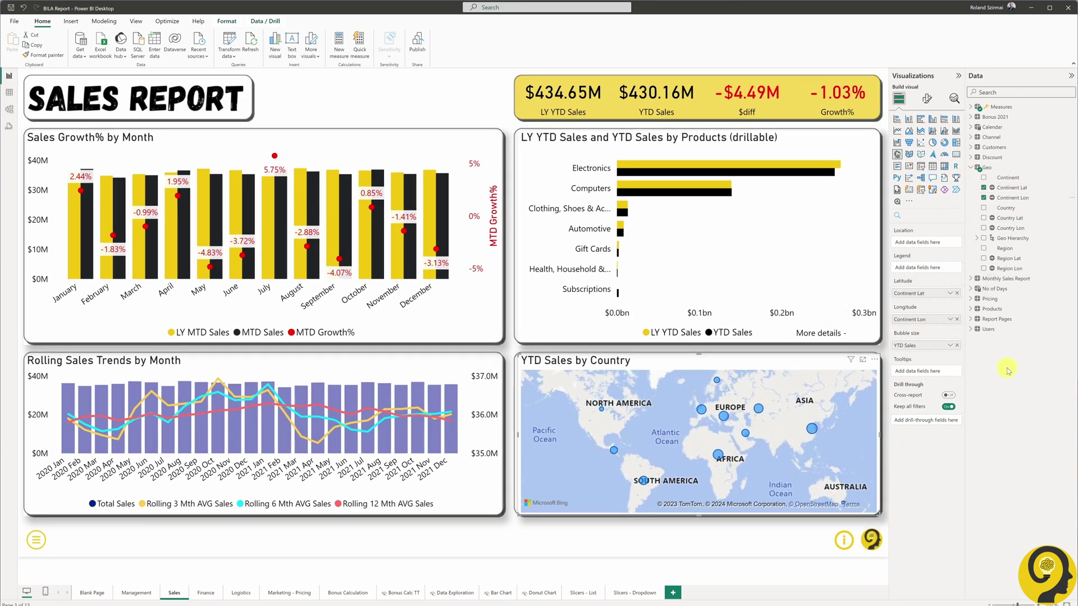
{"action": "left_click", "coordinate": [484, 93]}
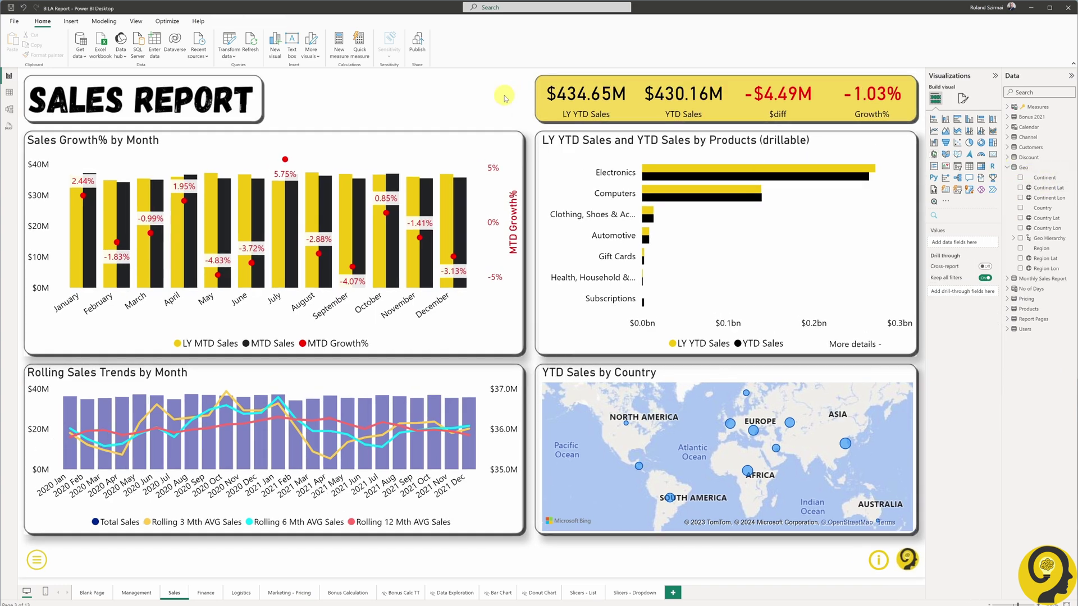
{"action": "double_click", "coordinate": [504, 96]}
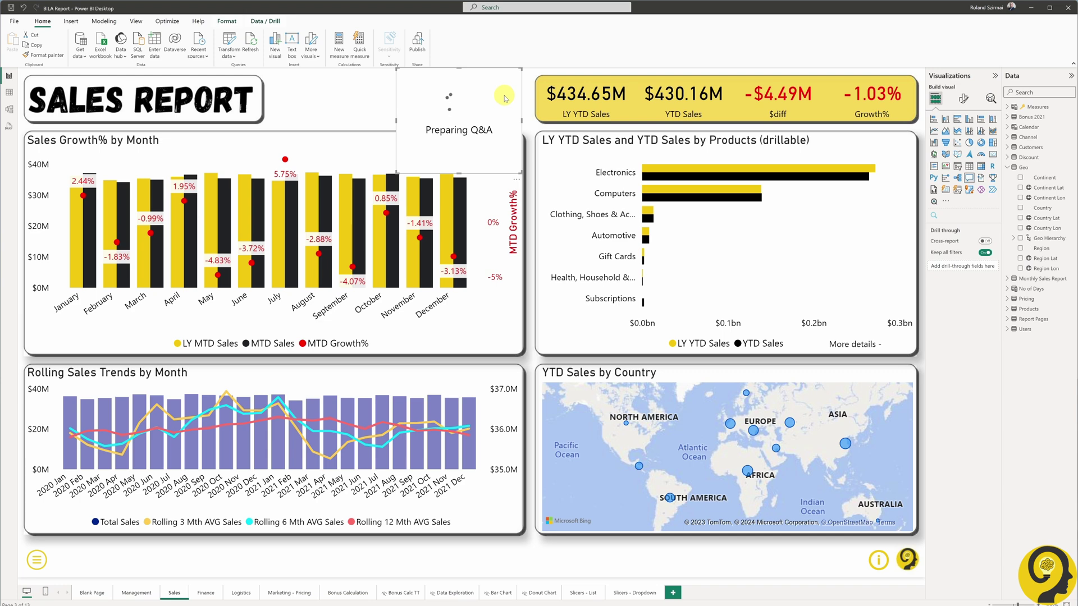
Undo the stray Q&A visual, then analyse Tweak2.jpg in 3M VAS as an Other image.
{"action": "key", "text": "ctrl+z"}
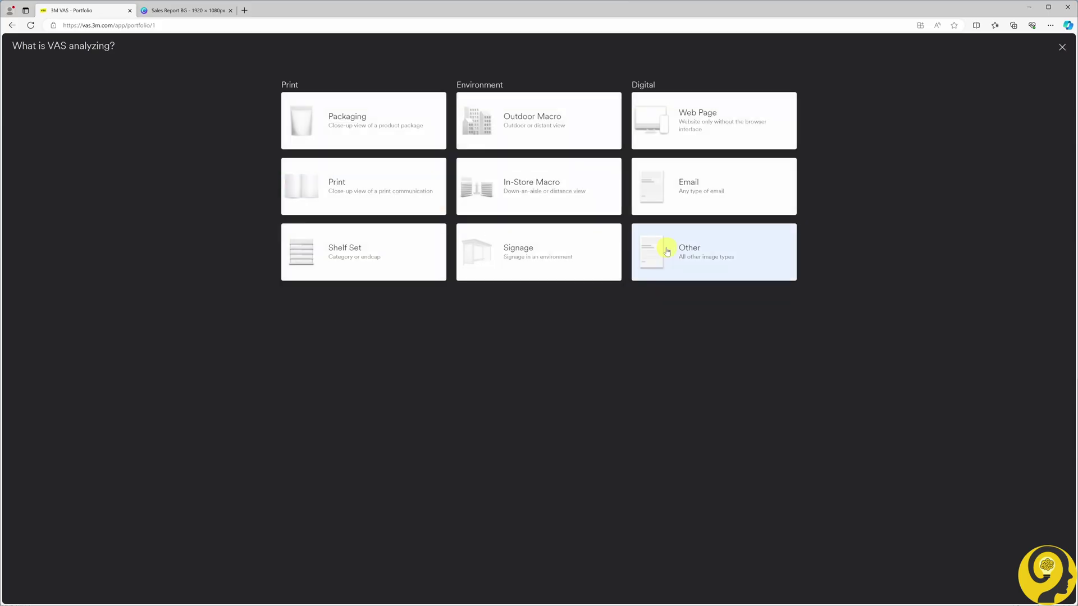
{"action": "left_click", "coordinate": [666, 248]}
{"action": "left_click", "coordinate": [1041, 481]}
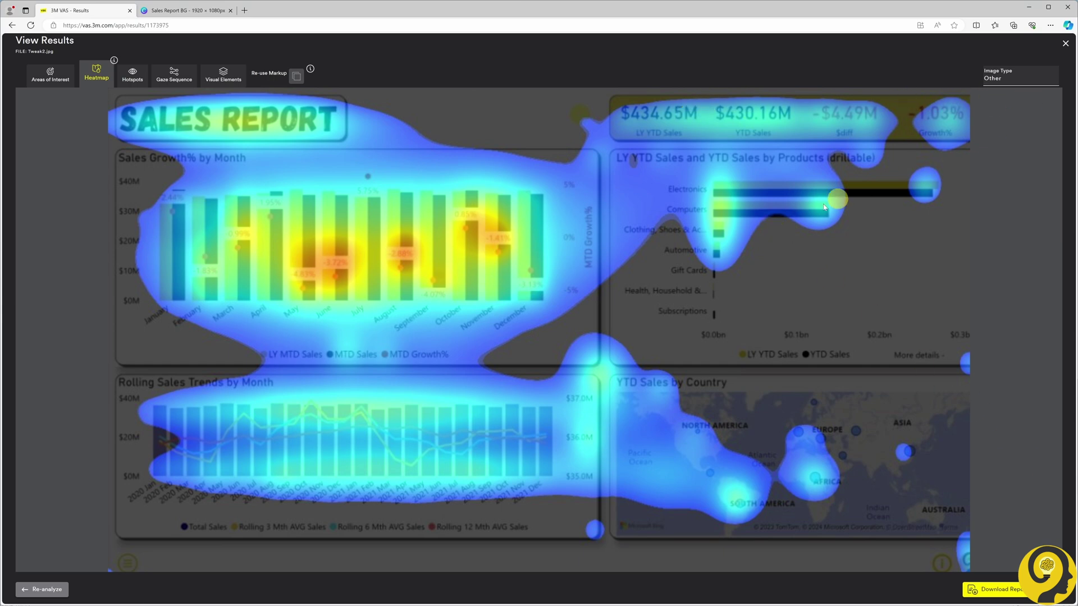
View the Tweak2.jpg hotspot percentages, then its predicted gaze sequence.
{"action": "left_click", "coordinate": [133, 73]}
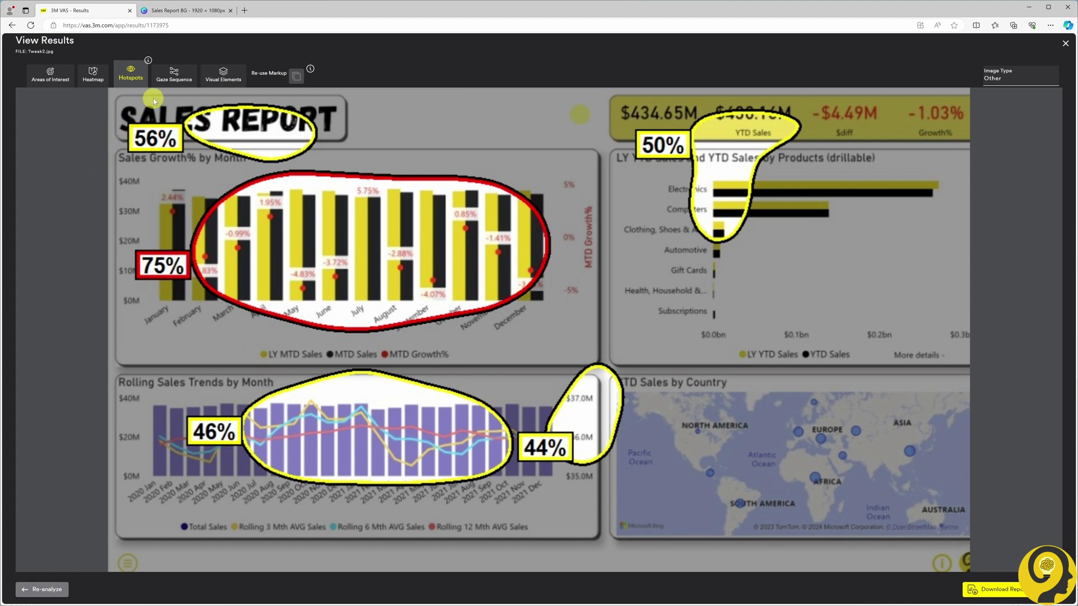
{"action": "left_click", "coordinate": [154, 84]}
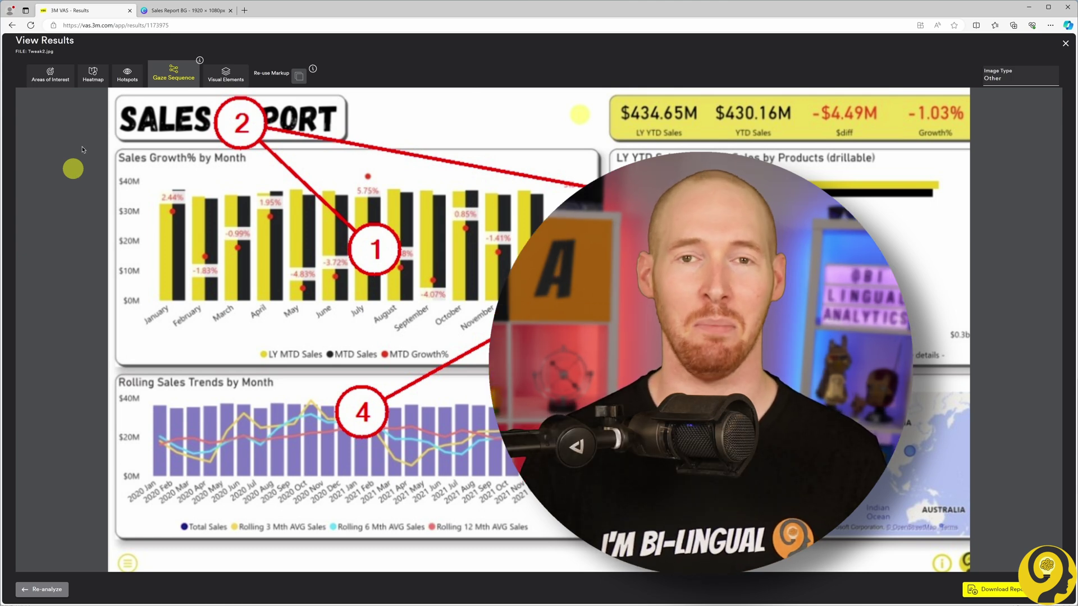
Switch back to the Hotspots view of the analysed Tweak2.jpg report.
{"action": "left_click", "coordinate": [128, 74]}
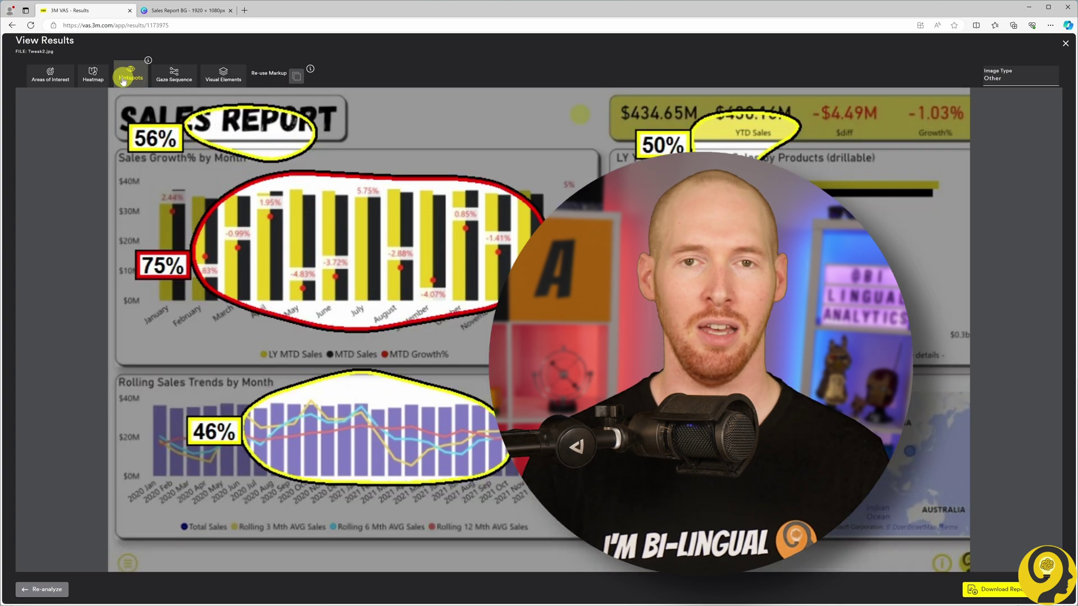
Bring the attention Heatmap view back up in 3M VAS.
{"action": "left_click", "coordinate": [87, 78]}
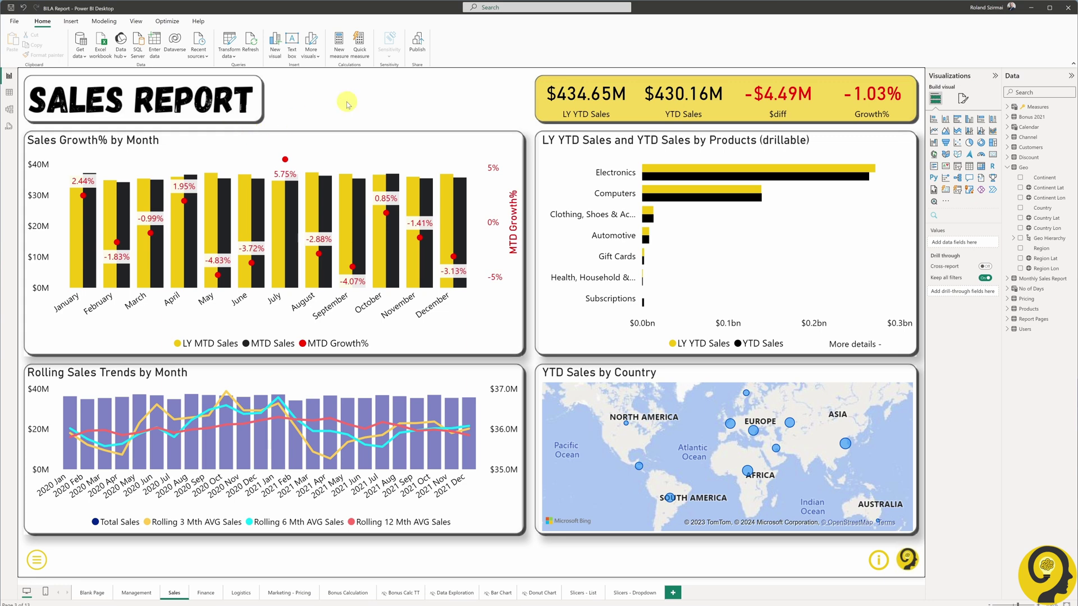
Colour the Sales Growth% by Month chart's LY MTD Sales columns light grey and MTD Sales dark grey.
{"action": "left_click", "coordinate": [345, 140]}
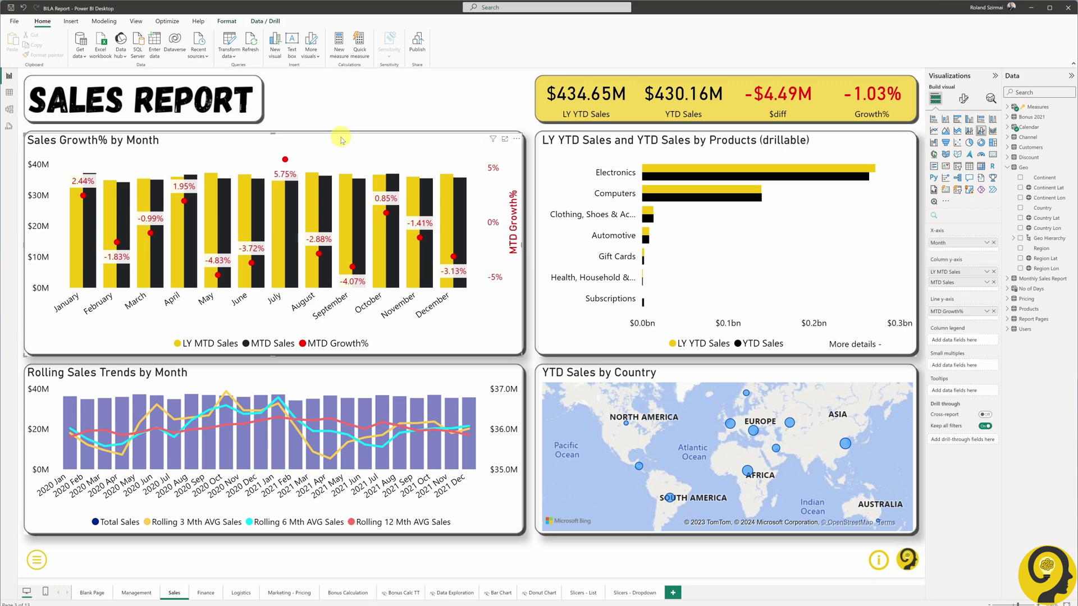
{"action": "left_click", "coordinate": [963, 99]}
{"action": "left_click", "coordinate": [969, 278]}
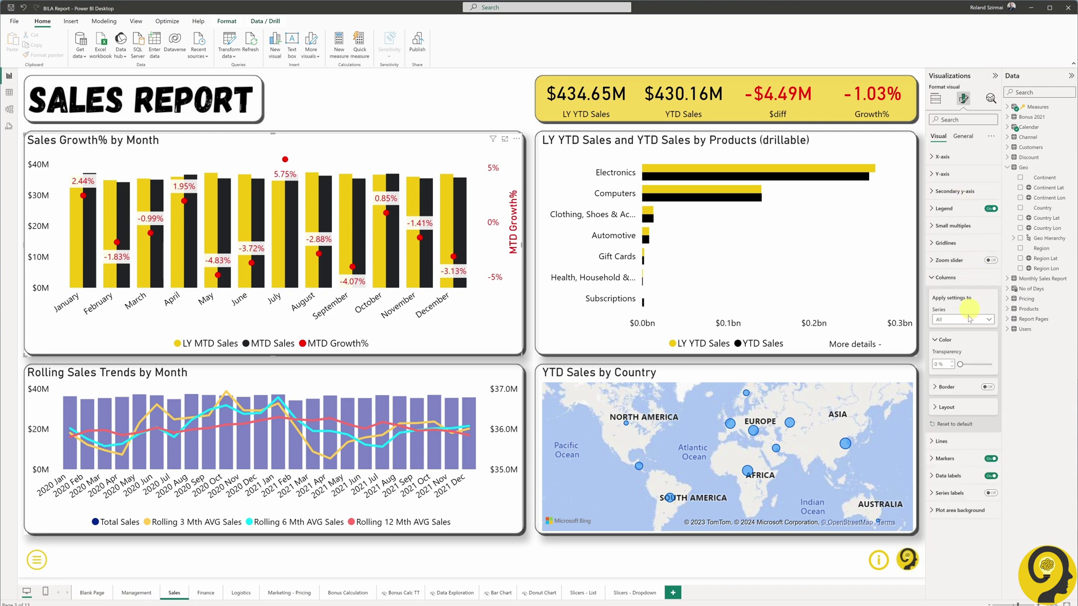
{"action": "left_click", "coordinate": [961, 320]}
{"action": "left_click", "coordinate": [957, 340]}
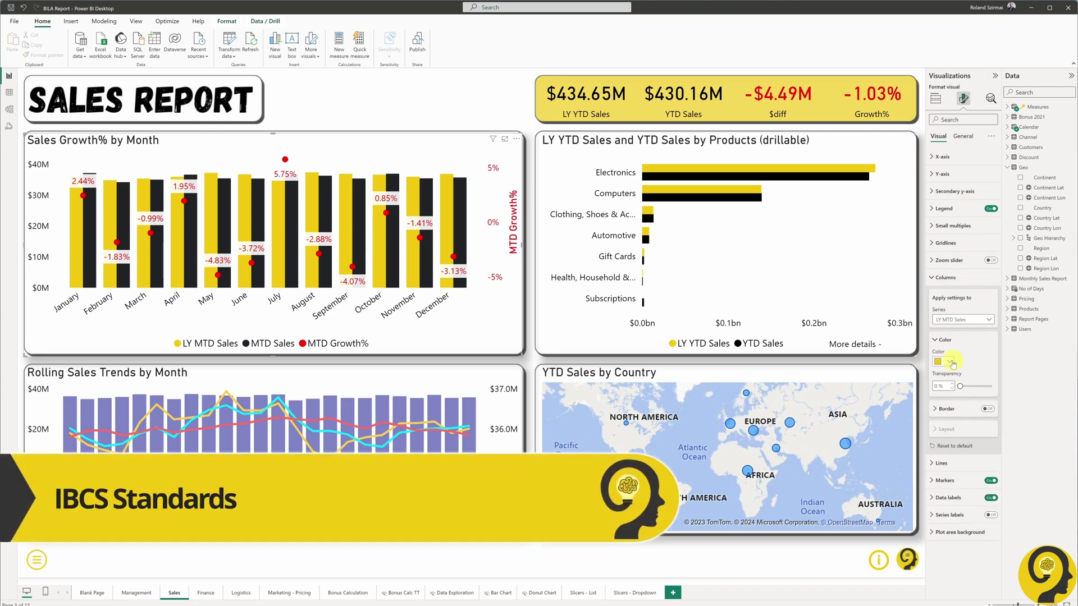
{"action": "left_click", "coordinate": [949, 361]}
{"action": "left_click", "coordinate": [948, 416]}
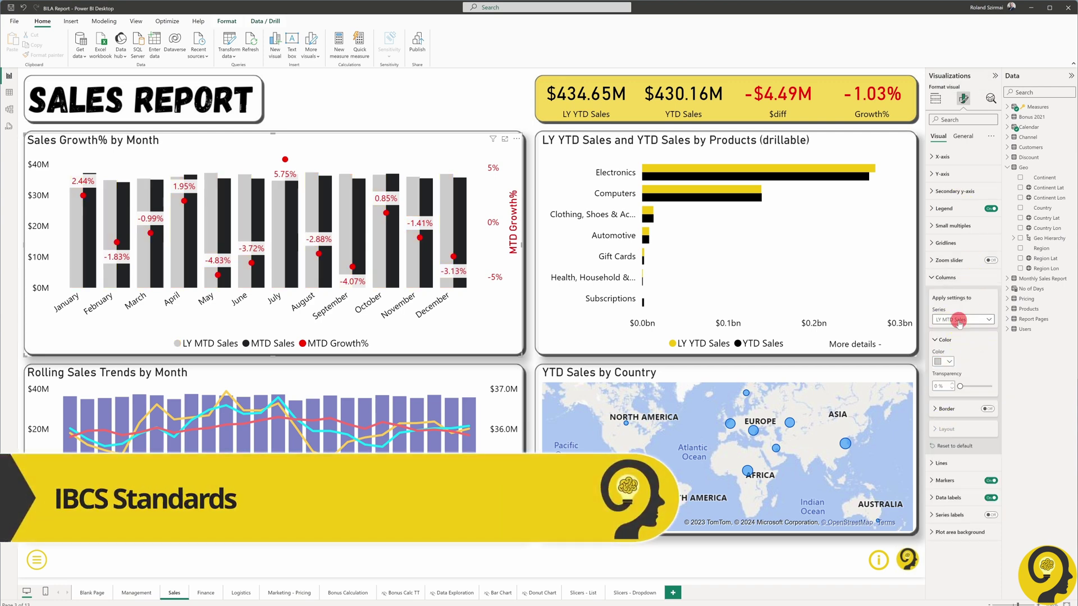
{"action": "left_click", "coordinate": [961, 319]}
{"action": "left_click", "coordinate": [954, 351]}
{"action": "left_click", "coordinate": [948, 362]}
{"action": "left_click", "coordinate": [946, 445]}
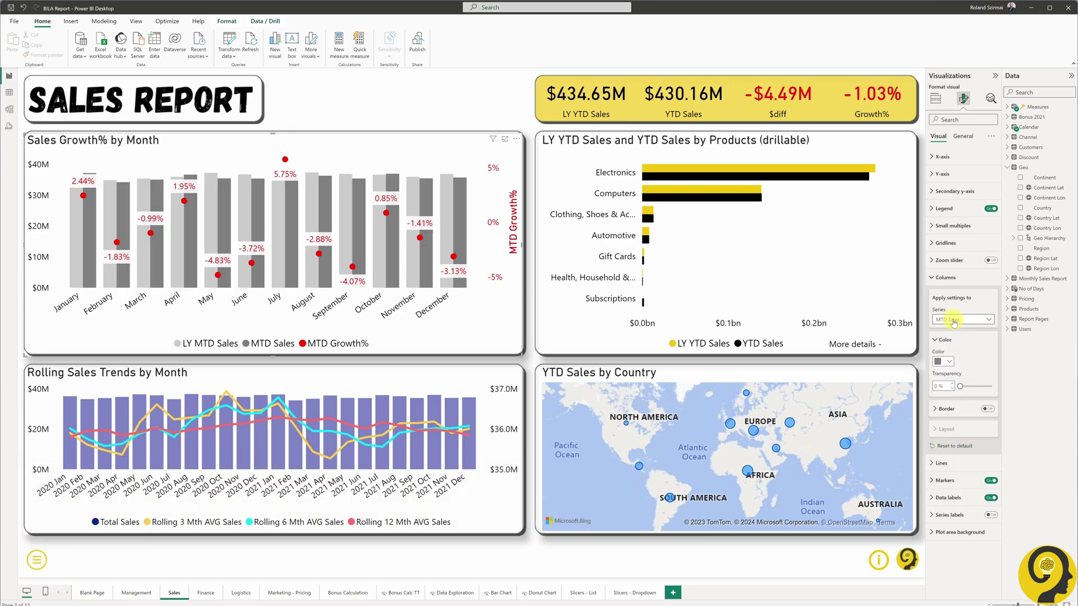
Colour the products bar chart's LY YTD Sales bars light grey and YTD Sales bars dark grey.
{"action": "left_click", "coordinate": [586, 158]}
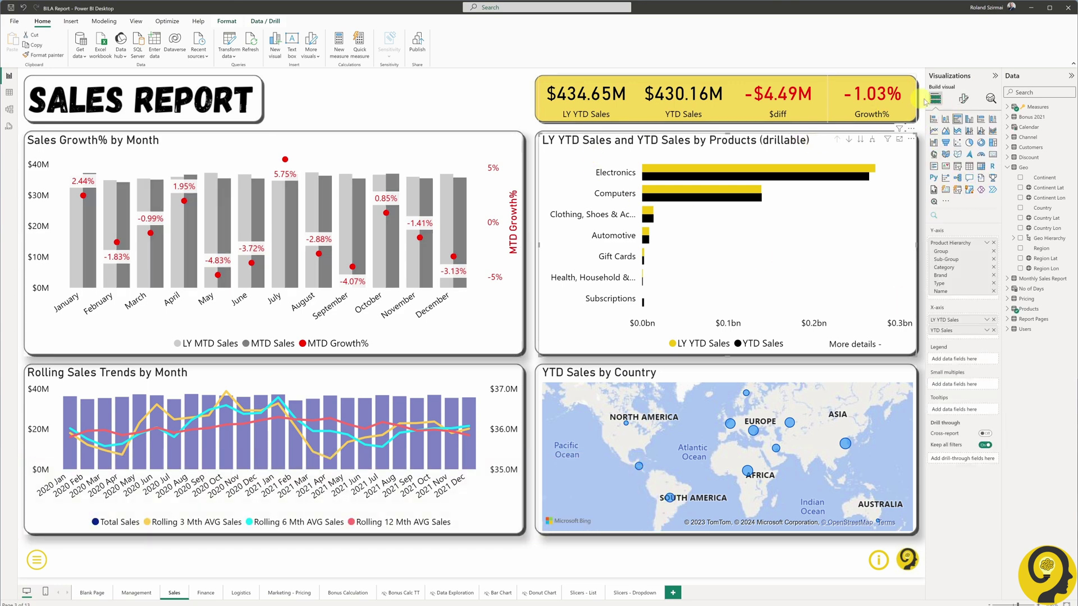
{"action": "left_click", "coordinate": [963, 98]}
{"action": "left_click", "coordinate": [943, 261]}
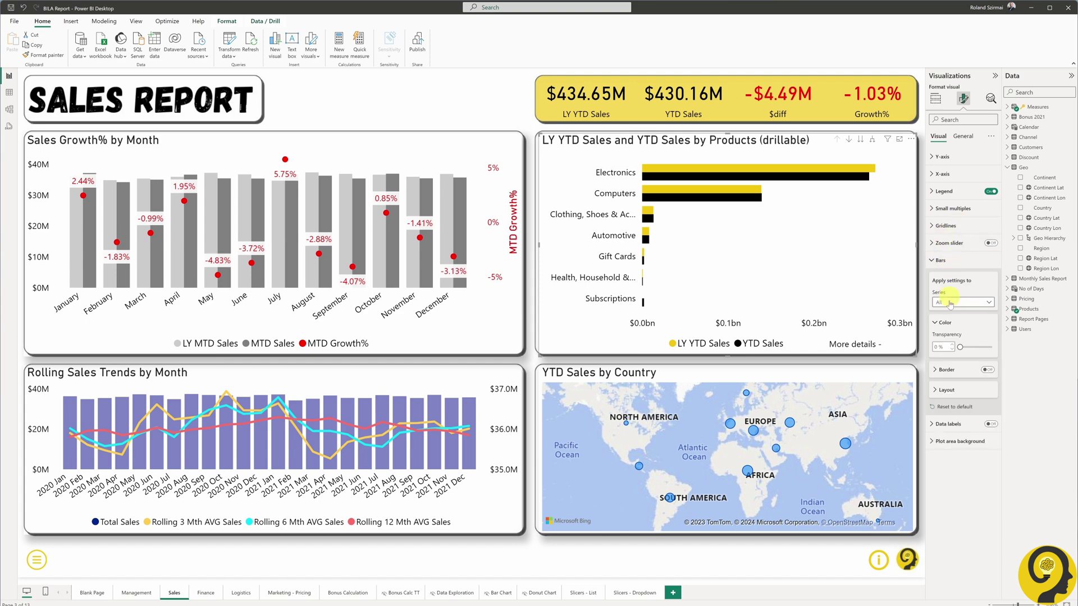
{"action": "left_click", "coordinate": [945, 323]}
{"action": "left_click", "coordinate": [948, 345]}
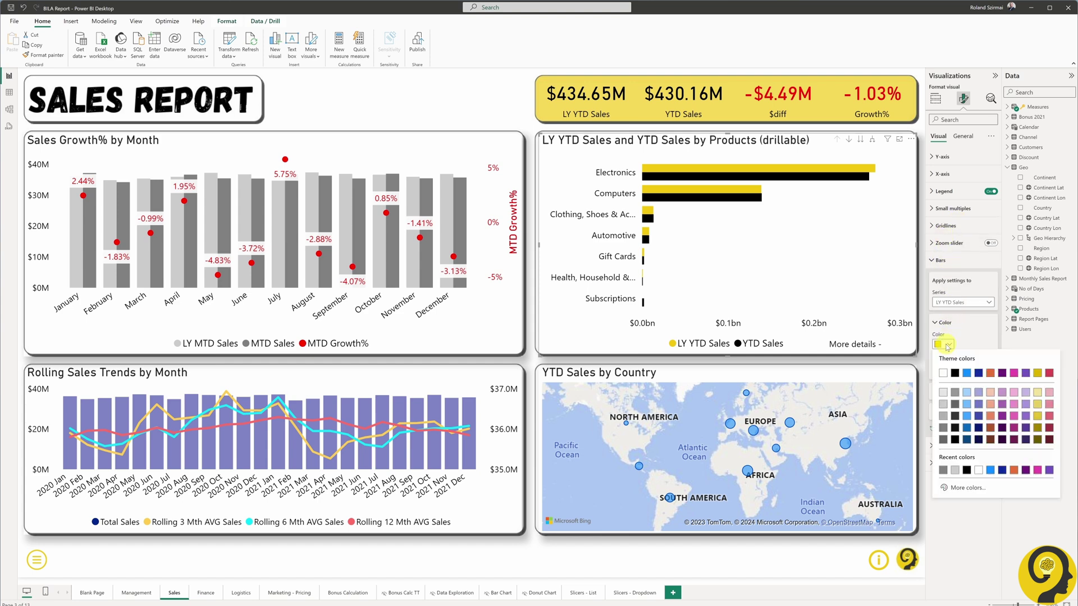
{"action": "left_click", "coordinate": [943, 405]}
{"action": "left_click", "coordinate": [963, 302]}
{"action": "left_click", "coordinate": [954, 330]}
{"action": "left_click", "coordinate": [951, 345]}
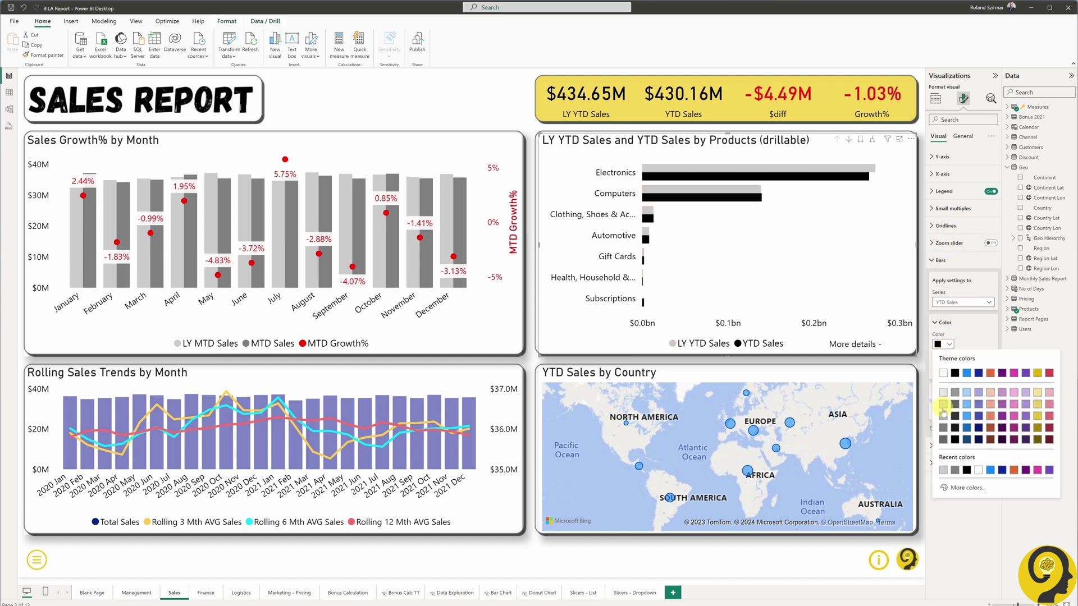
{"action": "left_click", "coordinate": [945, 426]}
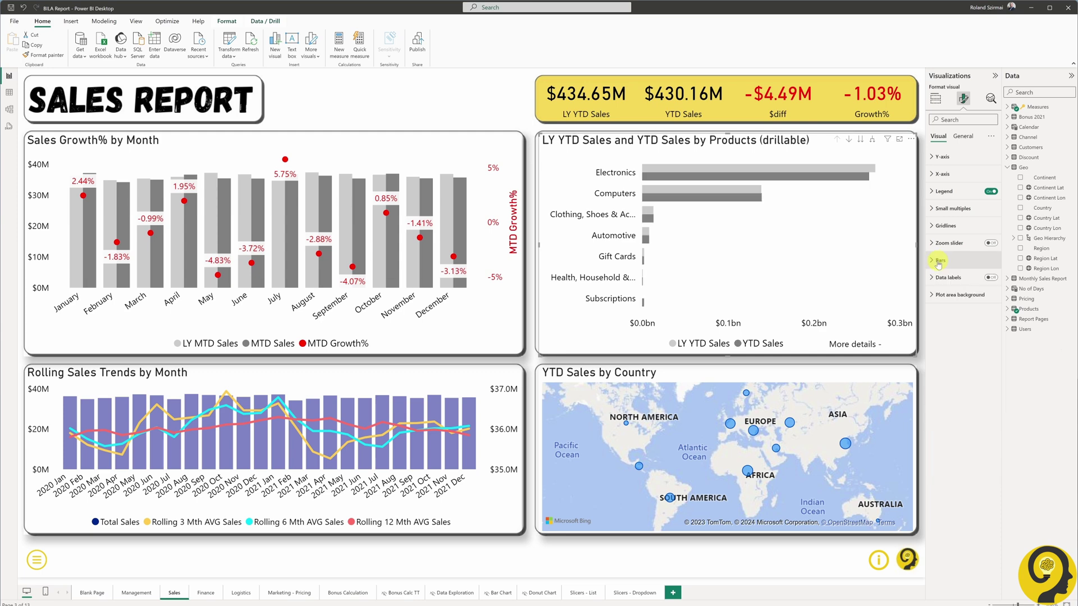
{"action": "left_click", "coordinate": [452, 103]}
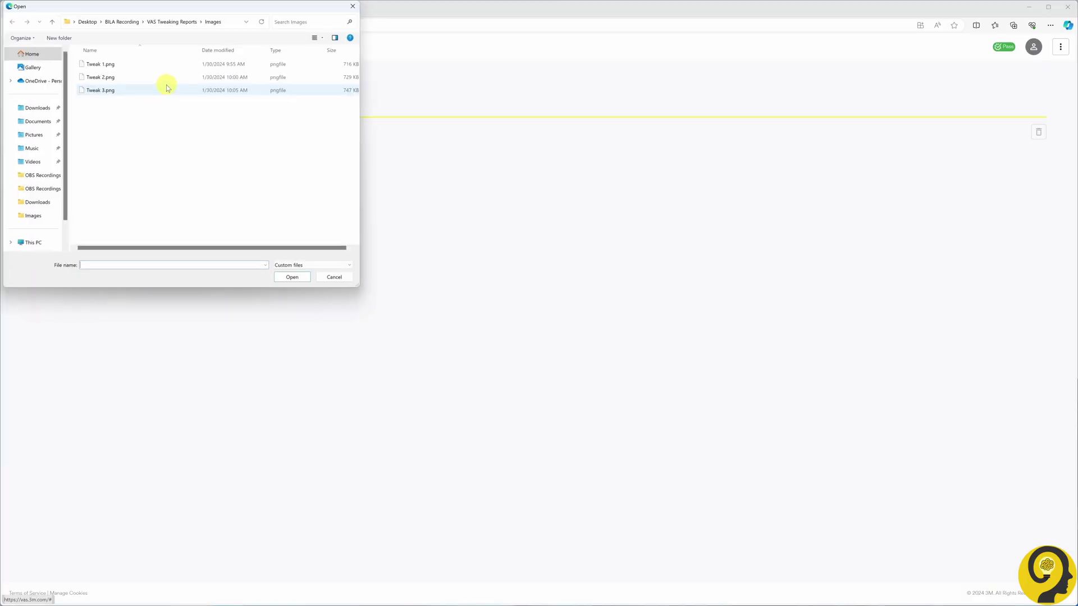
Load Tweak 3.png and analyze it with image type Other.
{"action": "double_click", "coordinate": [168, 86]}
{"action": "left_click", "coordinate": [245, 183]}
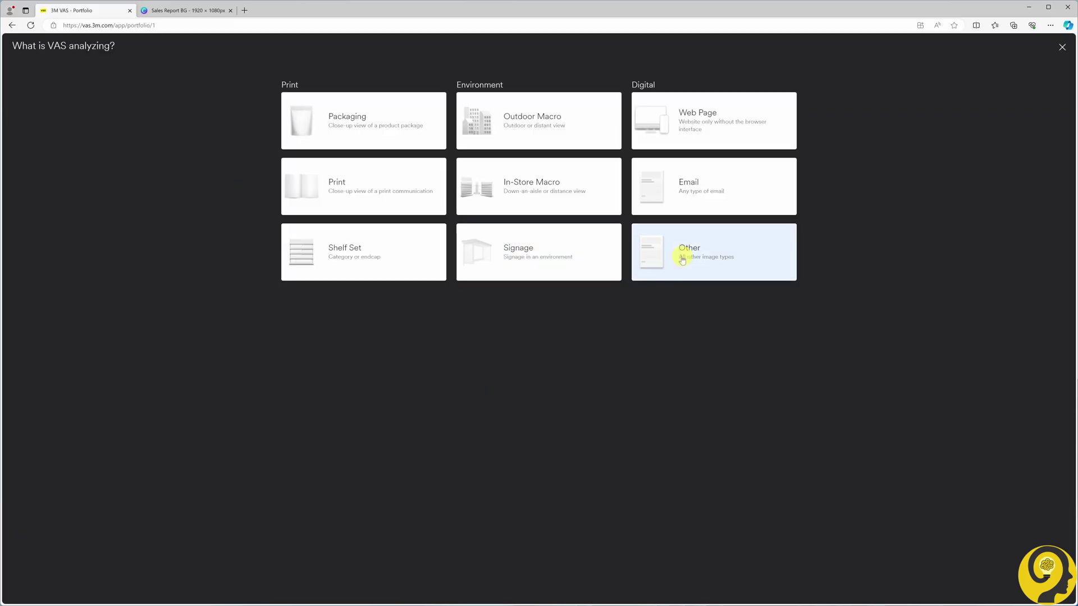
{"action": "left_click", "coordinate": [681, 256]}
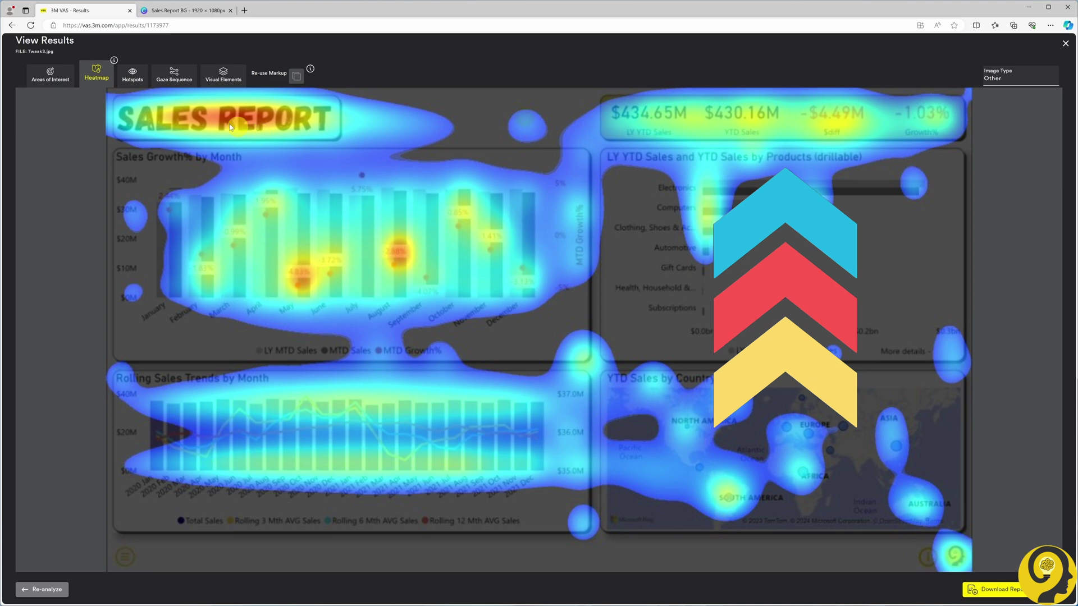
Show Tweak3's hotspots: title 80%, monthly growth bars 75%, KPI bar 61%.
{"action": "left_click", "coordinate": [133, 73]}
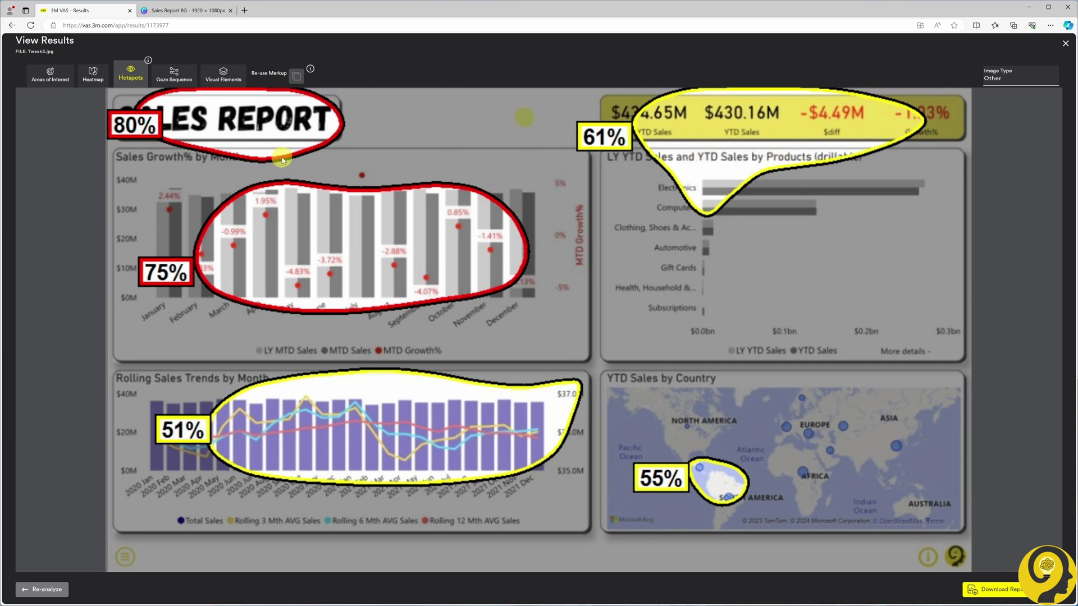
Display Tweak3's predicted gaze sequence, with the KPI cards as the fourth stop.
{"action": "left_click", "coordinate": [173, 79]}
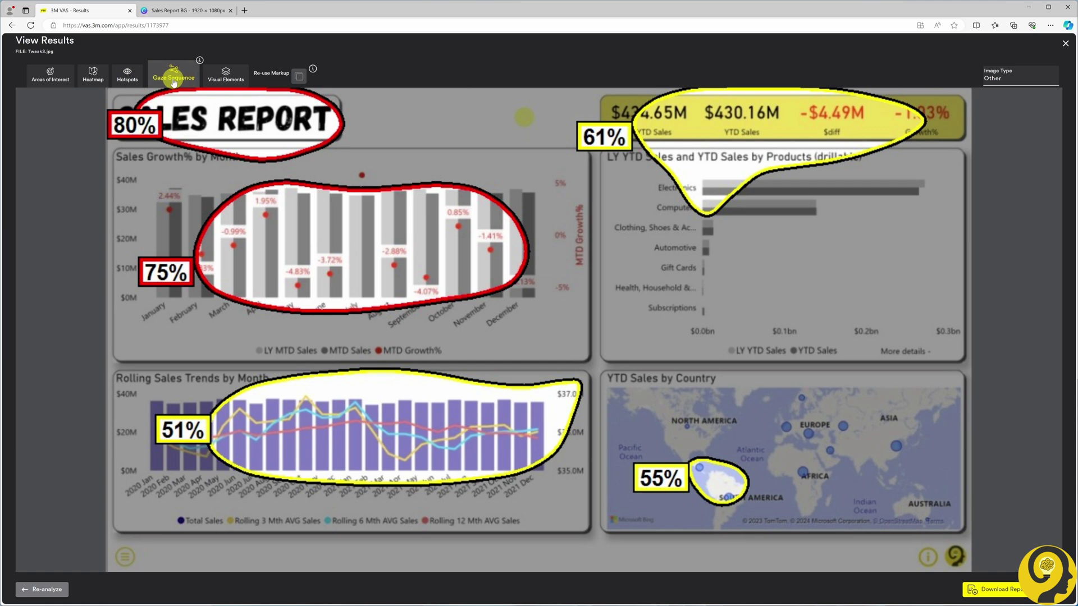